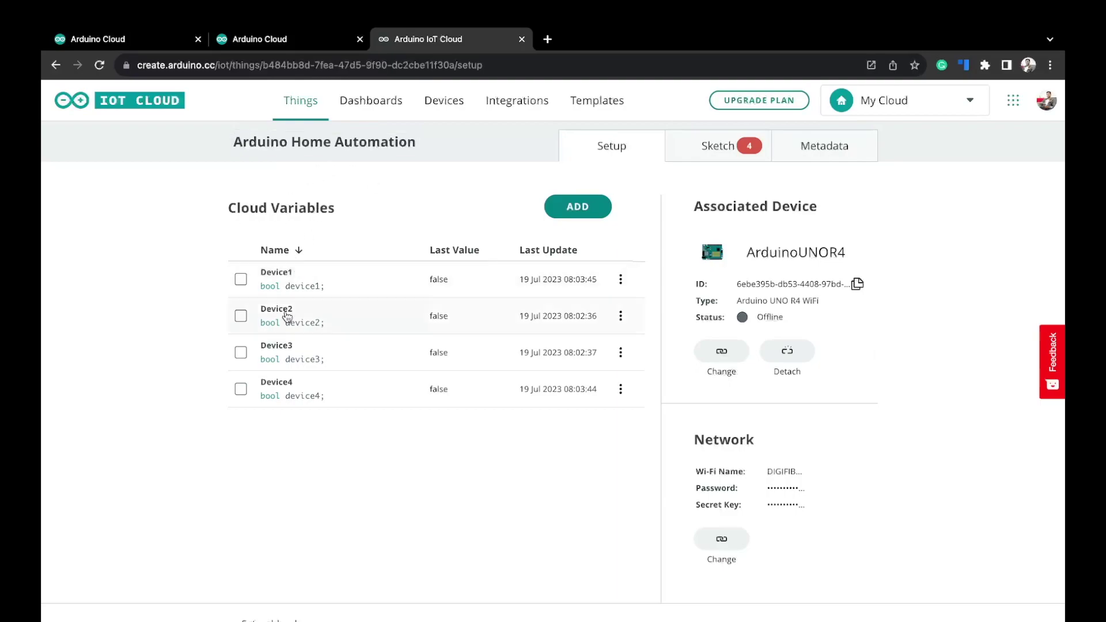
- Open the Arduino Home Automation dashboard and bring up the Device 1 widget's Edit Settings
{"action": "left_click", "coordinate": [372, 102]}
{"action": "left_click", "coordinate": [276, 209]}
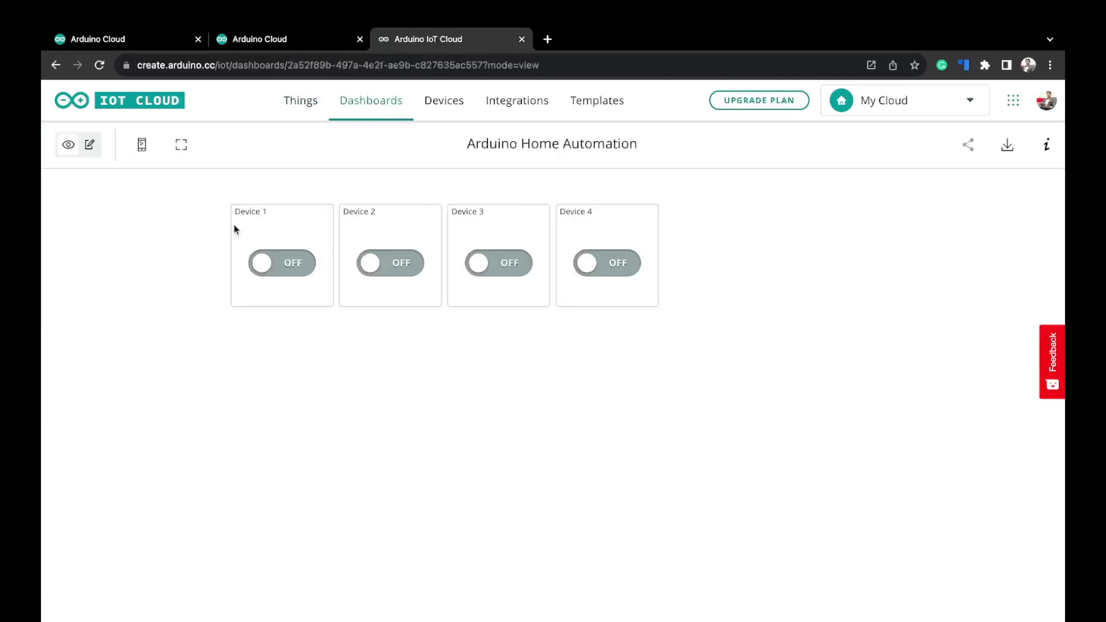
{"action": "left_click", "coordinate": [91, 144]}
{"action": "left_click", "coordinate": [344, 215]}
{"action": "left_click", "coordinate": [294, 246]}
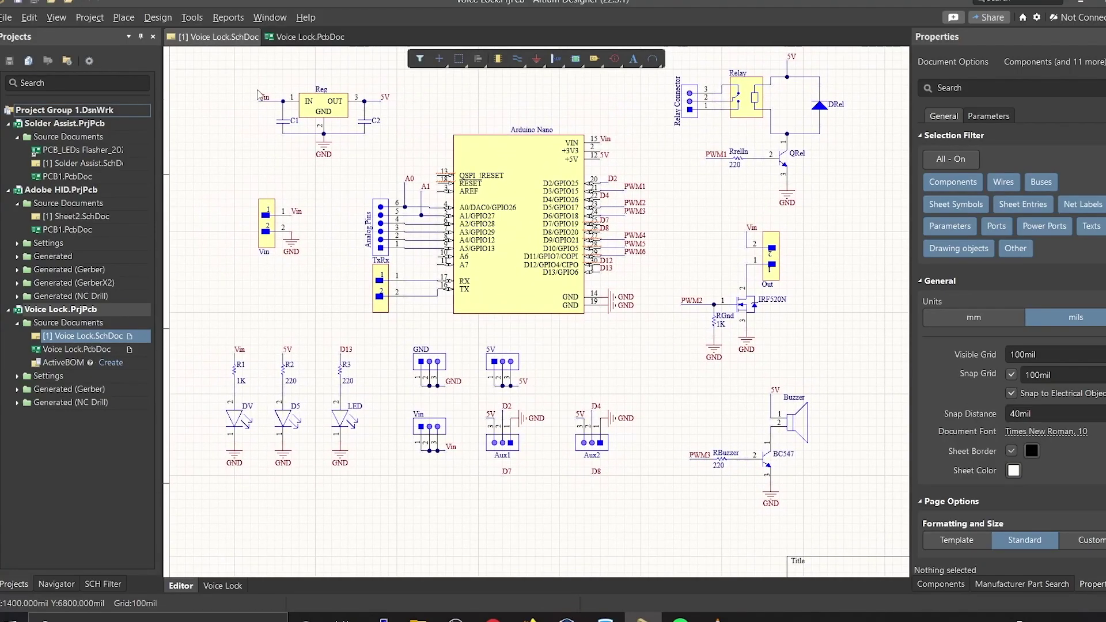
- Pan and zoom the Voice Lock schematic, then tilt the 3D board to a lower angle
{"action": "right_click_drag", "start_coordinate": [423, 248], "coordinate": [369, 301]}
{"action": "scroll", "coordinate": [375, 283], "scroll_direction": "up", "scroll_amount": 3, "text": "ctrl"}
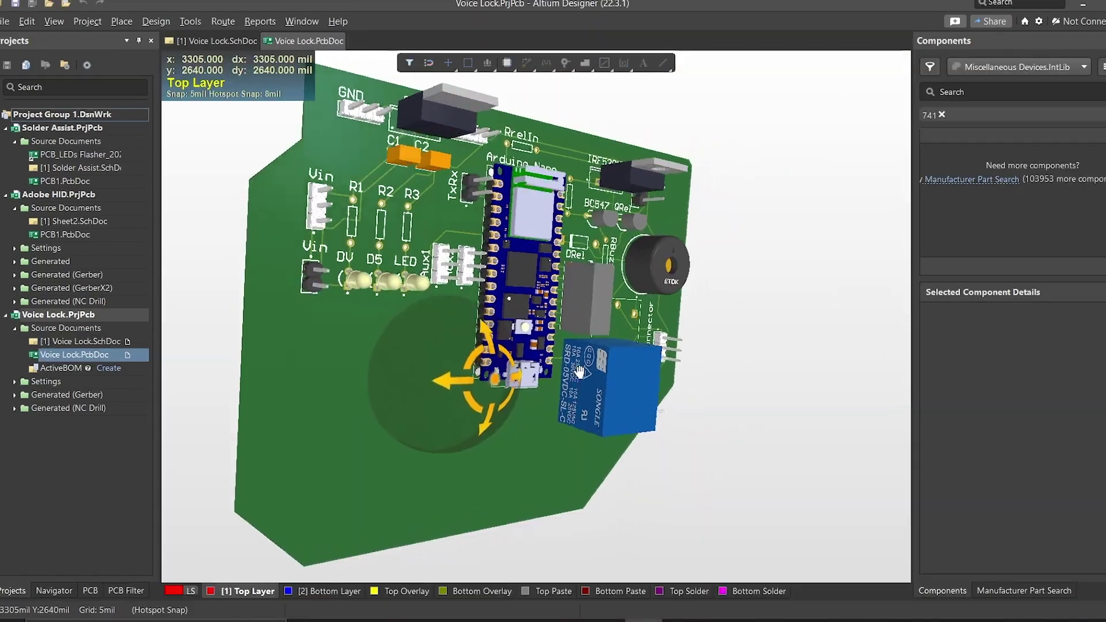
{"action": "right_click_drag", "start_coordinate": [579, 372], "coordinate": [451, 380], "text": "shift"}
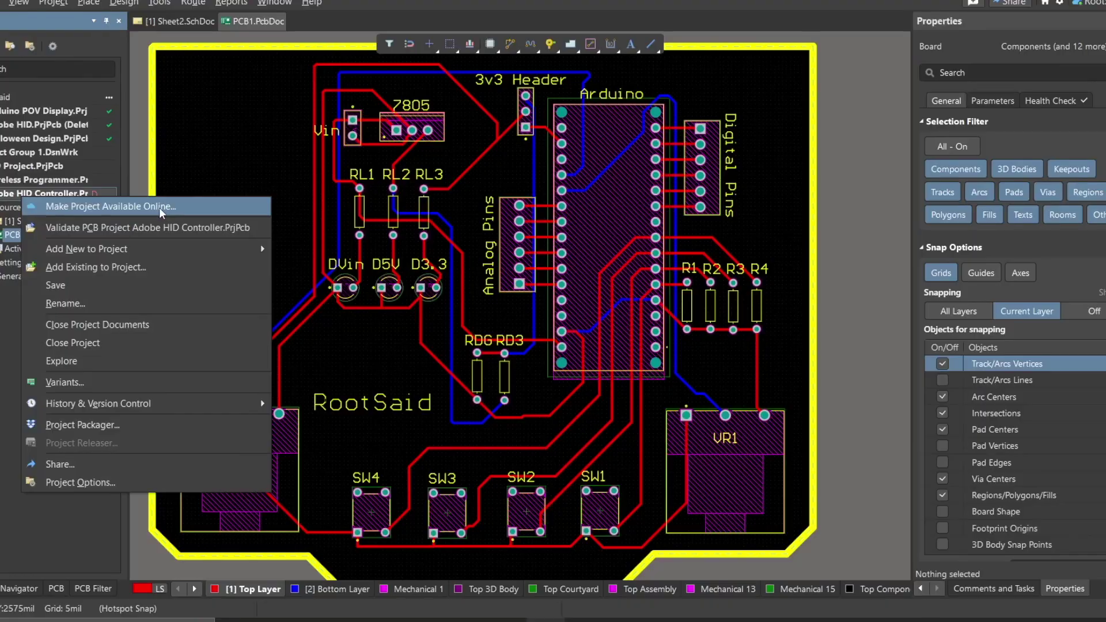
- Cycle through the Adobe HID Controller's PCB, 3D, BOM and schematic views, then open Releases
{"action": "left_click", "coordinate": [159, 208]}
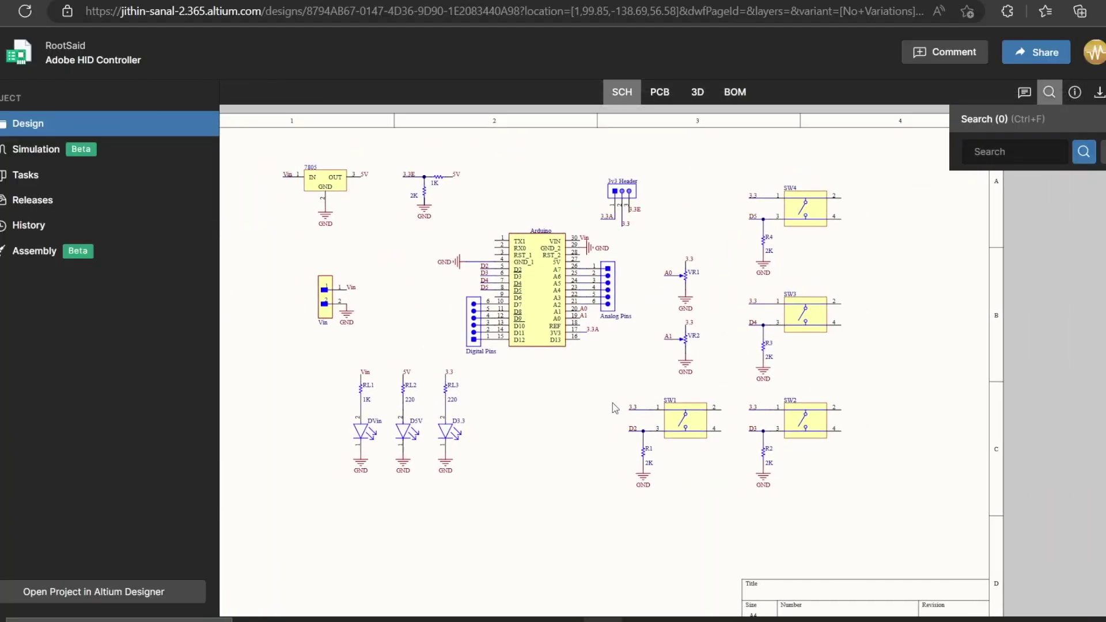
{"action": "scroll", "coordinate": [613, 403], "scroll_direction": "up", "scroll_amount": 3}
{"action": "left_click", "coordinate": [670, 91]}
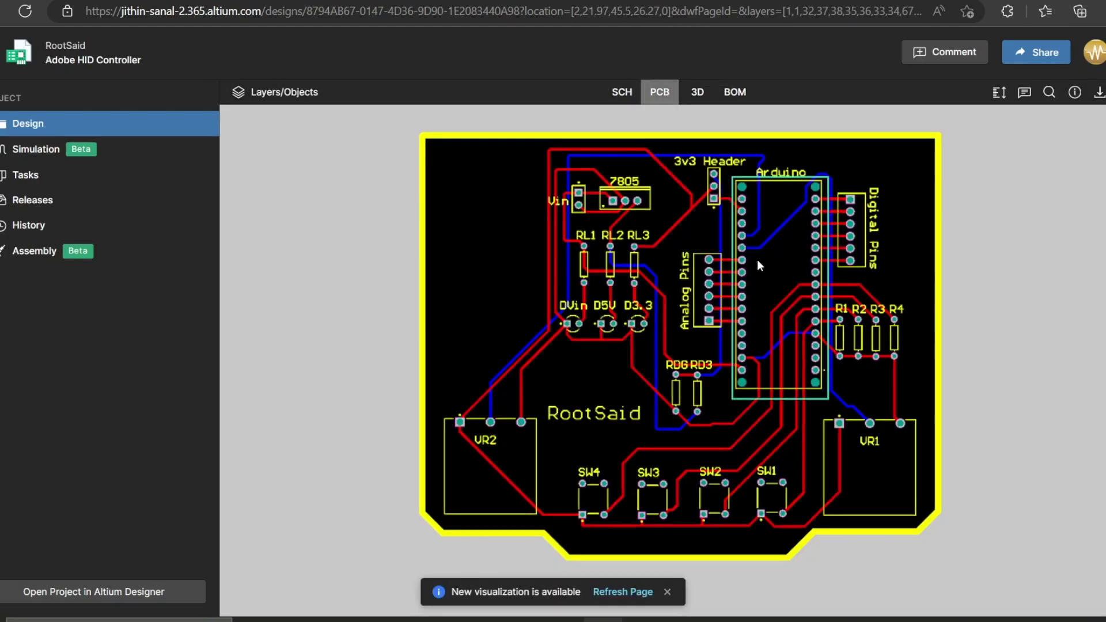
{"action": "left_click", "coordinate": [697, 92]}
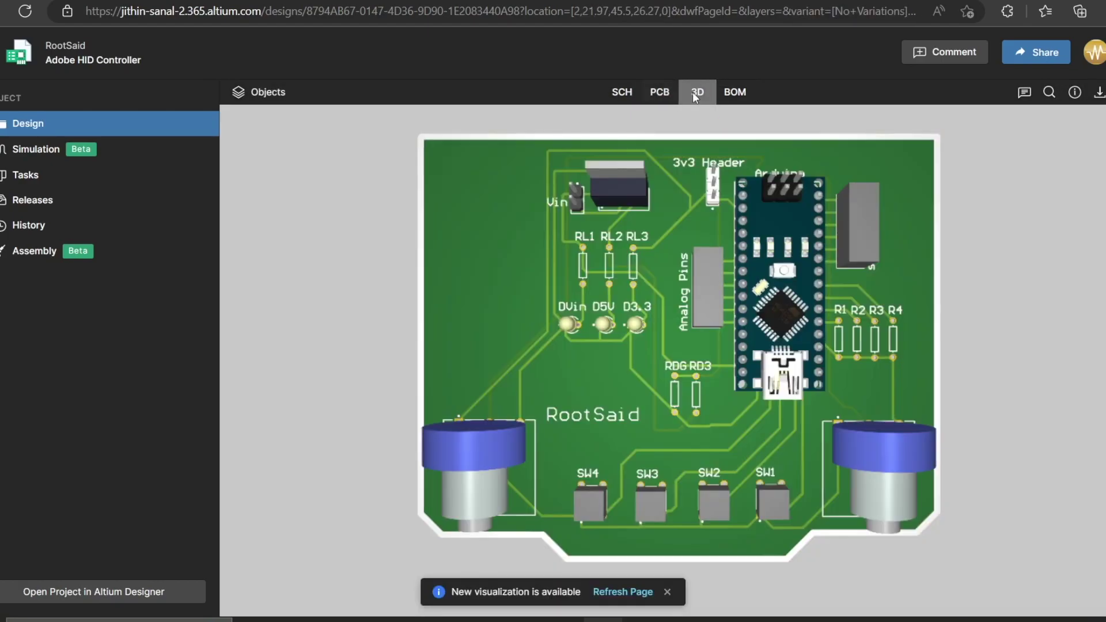
{"action": "left_click", "coordinate": [736, 92]}
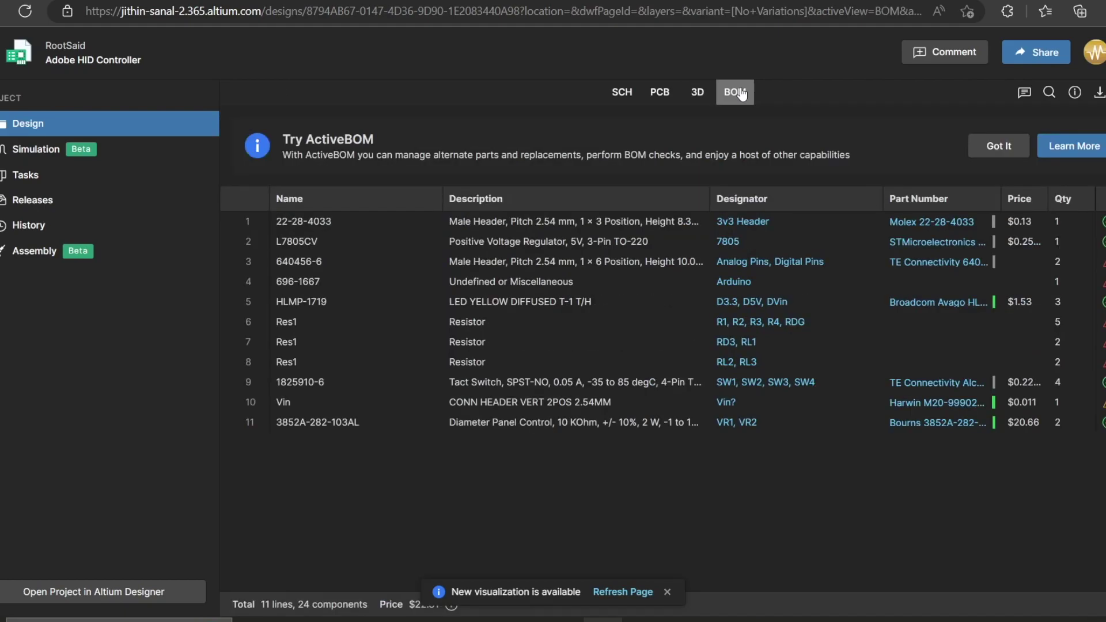
{"action": "left_click", "coordinate": [611, 103]}
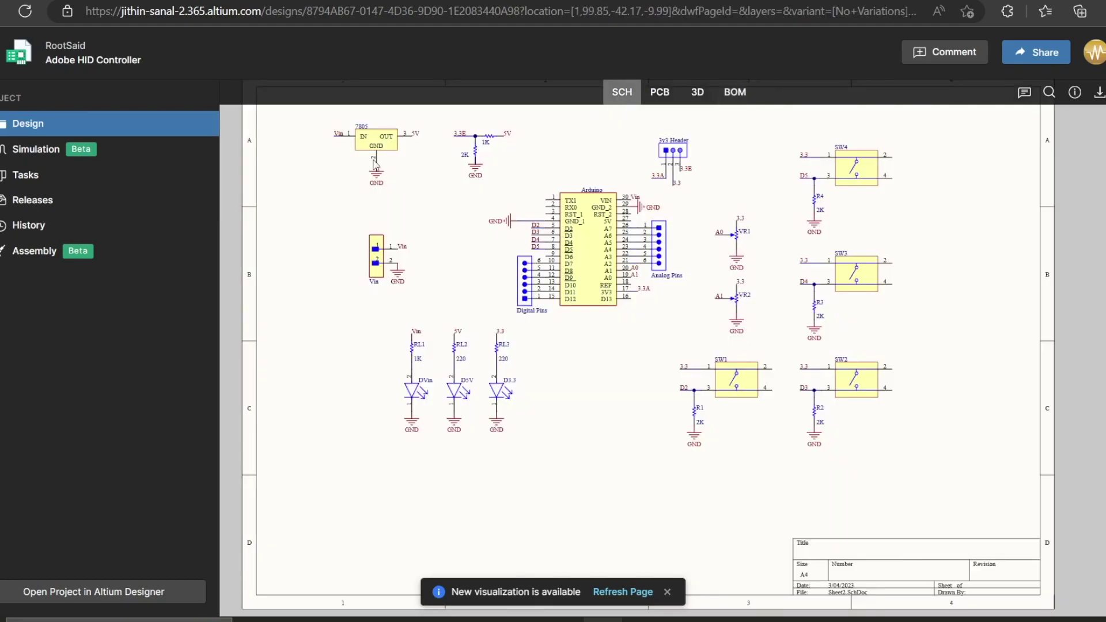
{"action": "left_click", "coordinate": [39, 206]}
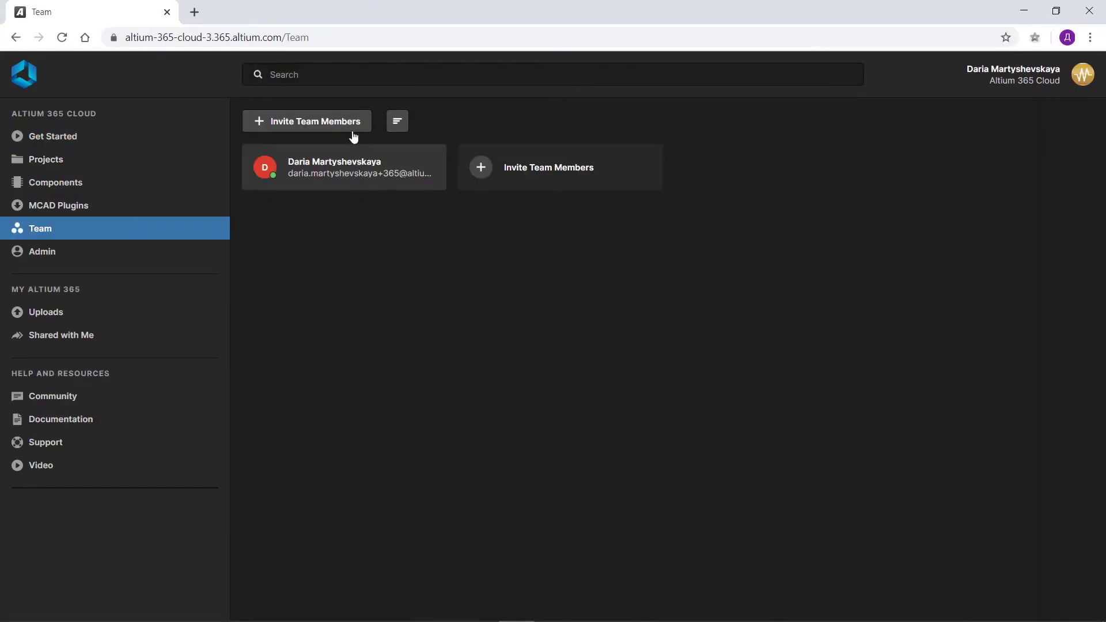
- Invite two suggested teammates with the Administrators role and add a personal note box
{"action": "left_click", "coordinate": [352, 128]}
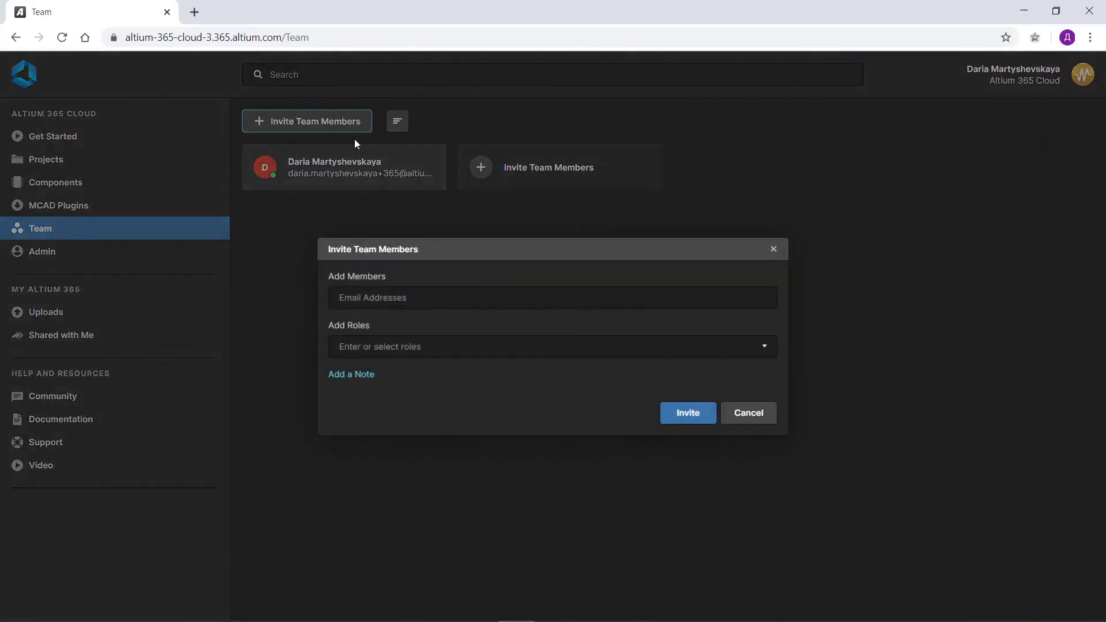
{"action": "left_click", "coordinate": [380, 297]}
{"action": "type", "text": "vic"}
{"action": "left_click", "coordinate": [448, 329]}
{"action": "type", "text": "max"}
{"action": "left_click", "coordinate": [576, 329]}
{"action": "left_click", "coordinate": [573, 346]}
{"action": "left_click", "coordinate": [572, 375]}
{"action": "left_click", "coordinate": [354, 375]}
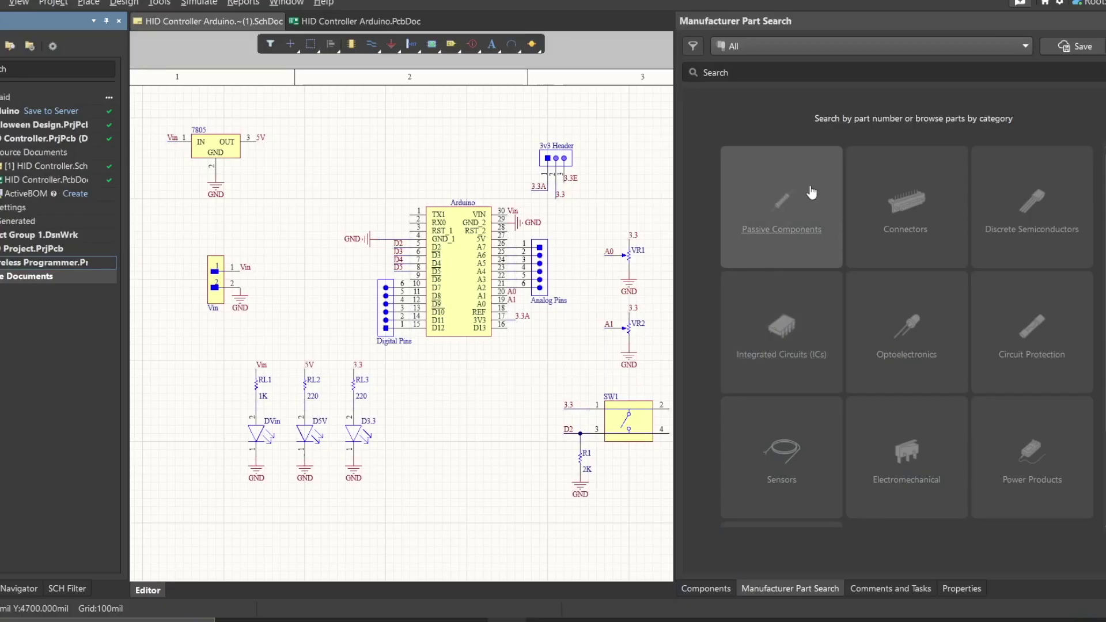
- Browse the Passive Components parts, then switch the category back to All
{"action": "left_click", "coordinate": [780, 225]}
{"action": "scroll", "coordinate": [864, 286], "scroll_direction": "down", "scroll_amount": 1}
{"action": "scroll", "coordinate": [864, 300], "scroll_direction": "up", "scroll_amount": 2}
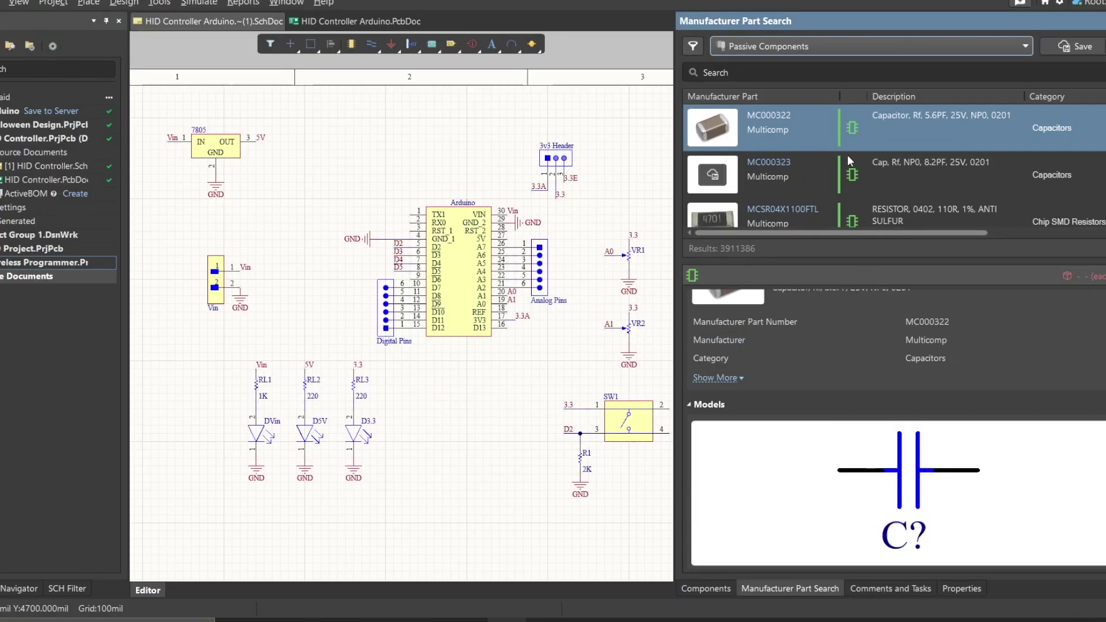
{"action": "left_click", "coordinate": [872, 46]}
{"action": "left_click", "coordinate": [743, 143]}
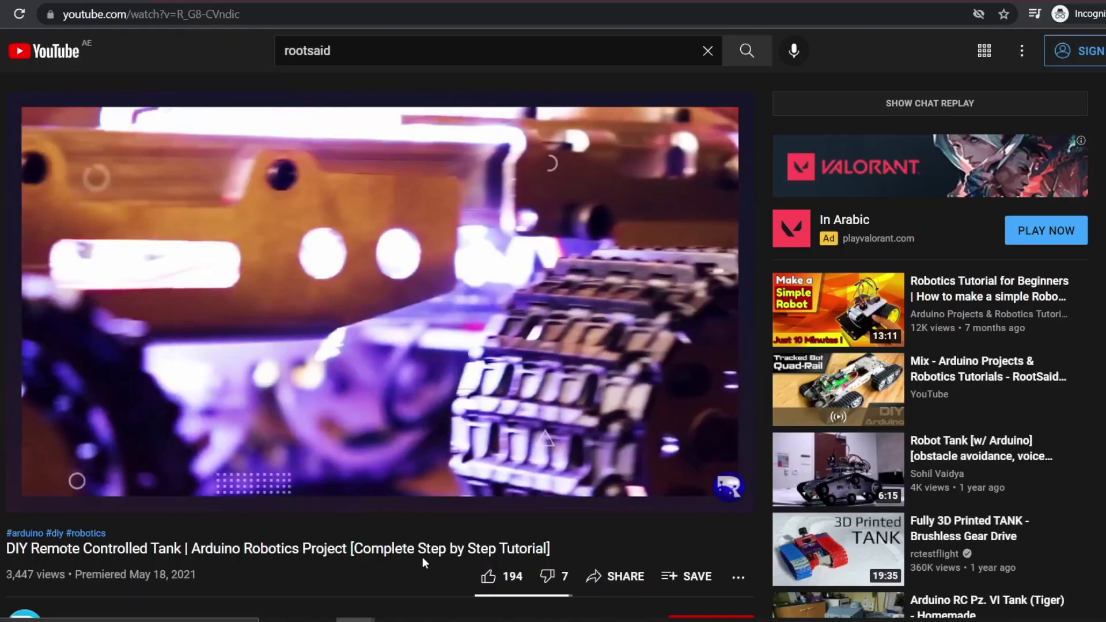
{"action": "scroll", "coordinate": [380, 346], "scroll_direction": "down", "scroll_amount": 5}
{"action": "scroll", "coordinate": [435, 375], "scroll_direction": "down", "scroll_amount": 1}
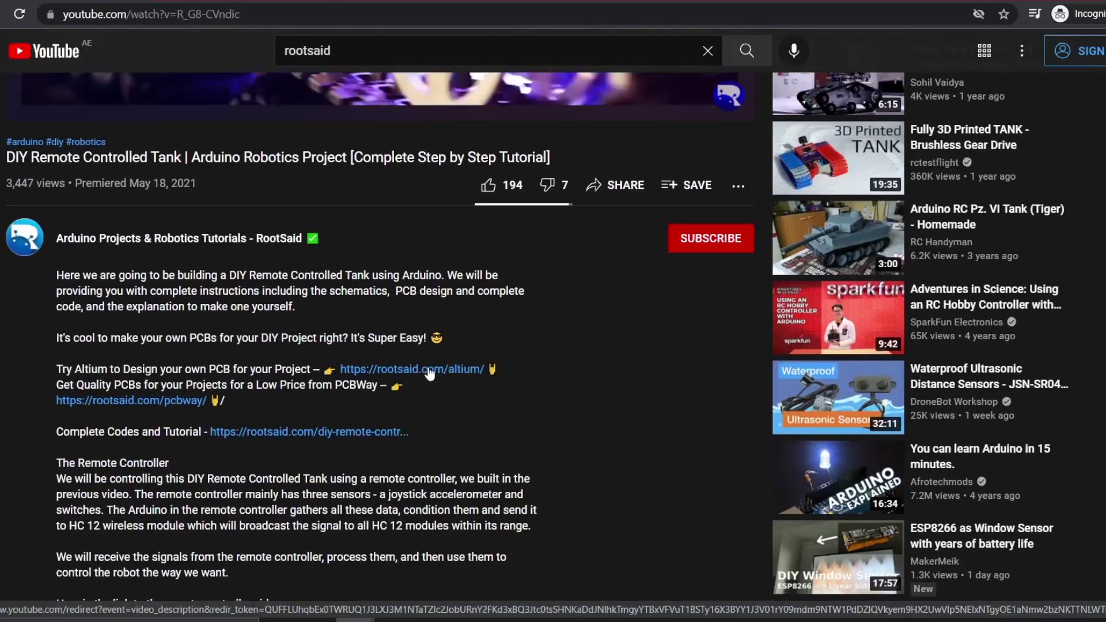
- Follow the rootsaid.com/altium link, accept privacy consent and request the Altium Designer free trial
{"action": "left_click", "coordinate": [412, 369]}
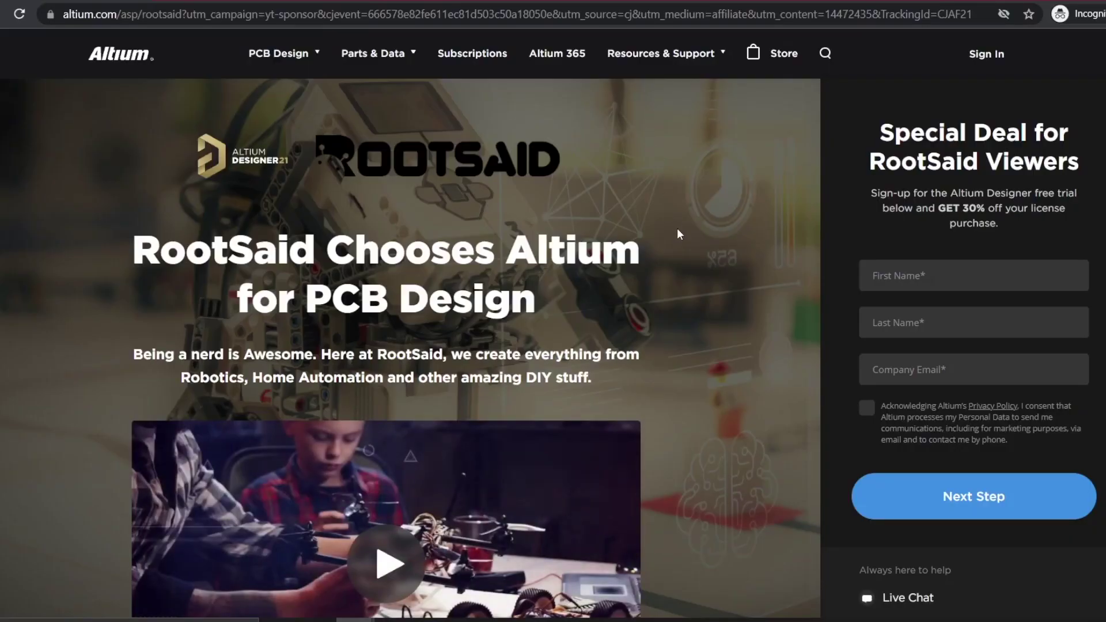
{"action": "scroll", "coordinate": [676, 228], "scroll_direction": "down", "scroll_amount": 7}
{"action": "scroll", "coordinate": [676, 228], "scroll_direction": "up", "scroll_amount": 8}
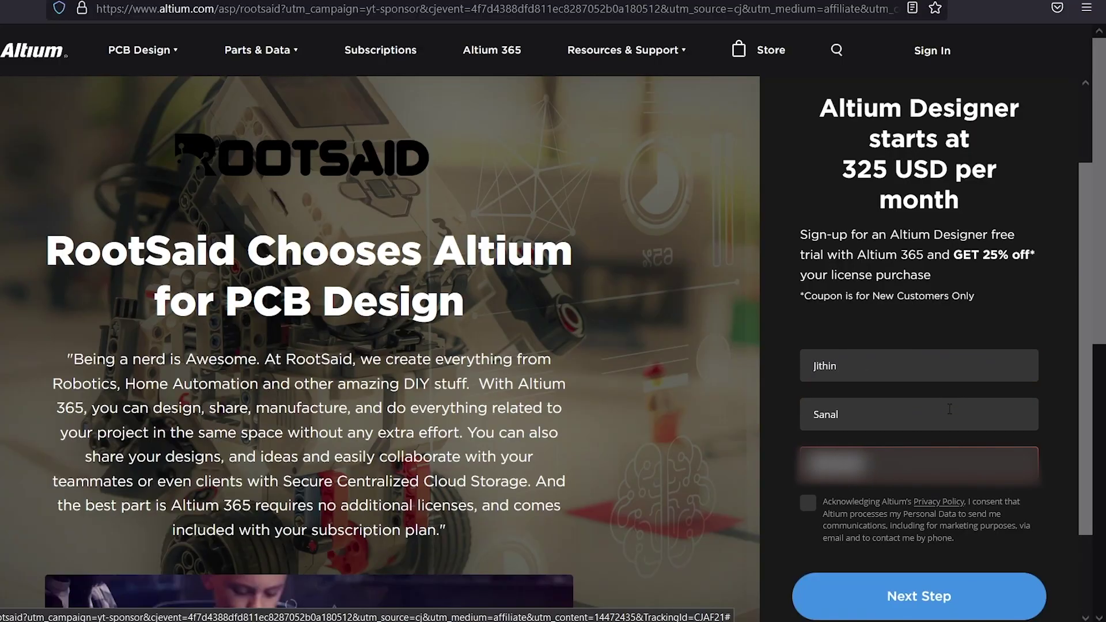
{"action": "left_click", "coordinate": [807, 503]}
{"action": "left_click", "coordinate": [919, 596]}
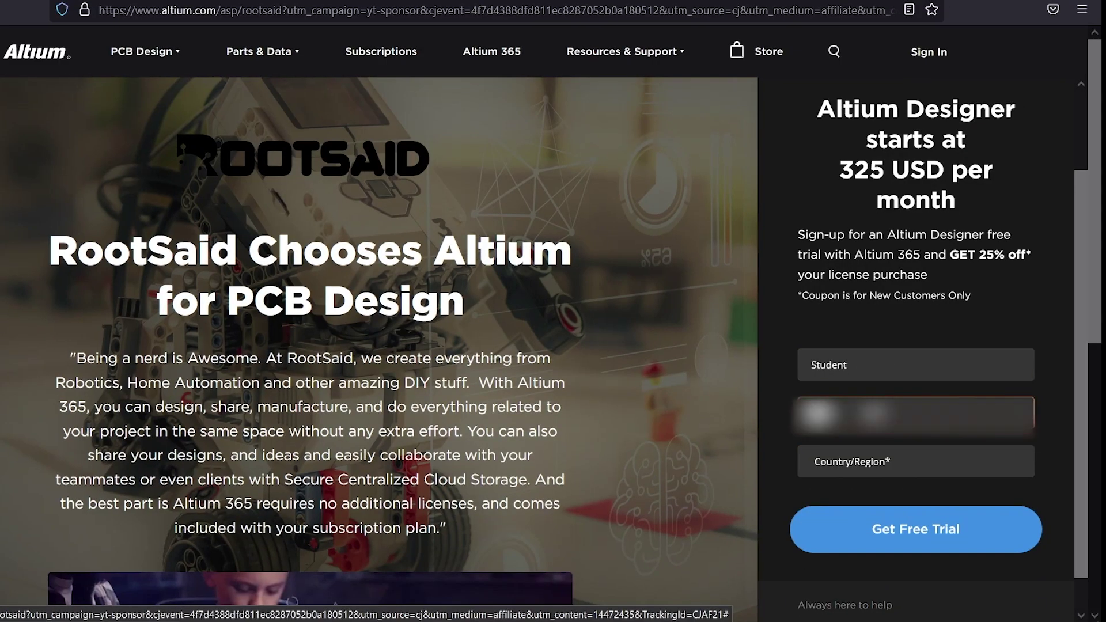
{"action": "left_click", "coordinate": [916, 529]}
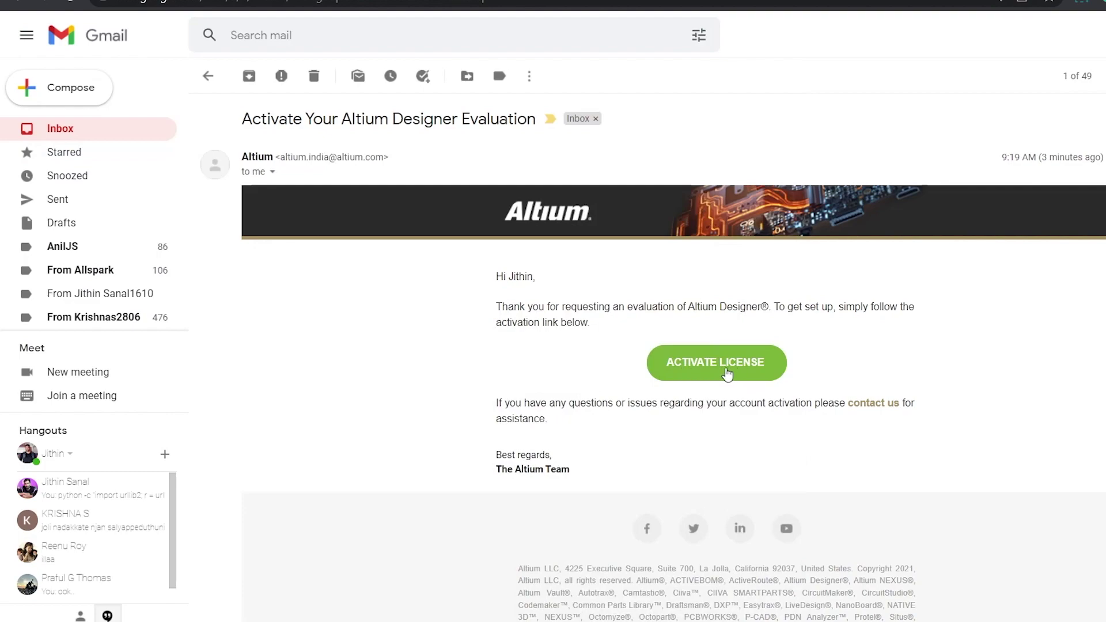
- Activate the Altium Designer licence, then recentre and zoom into the Voice Lock schematic
{"action": "left_click", "coordinate": [720, 375]}
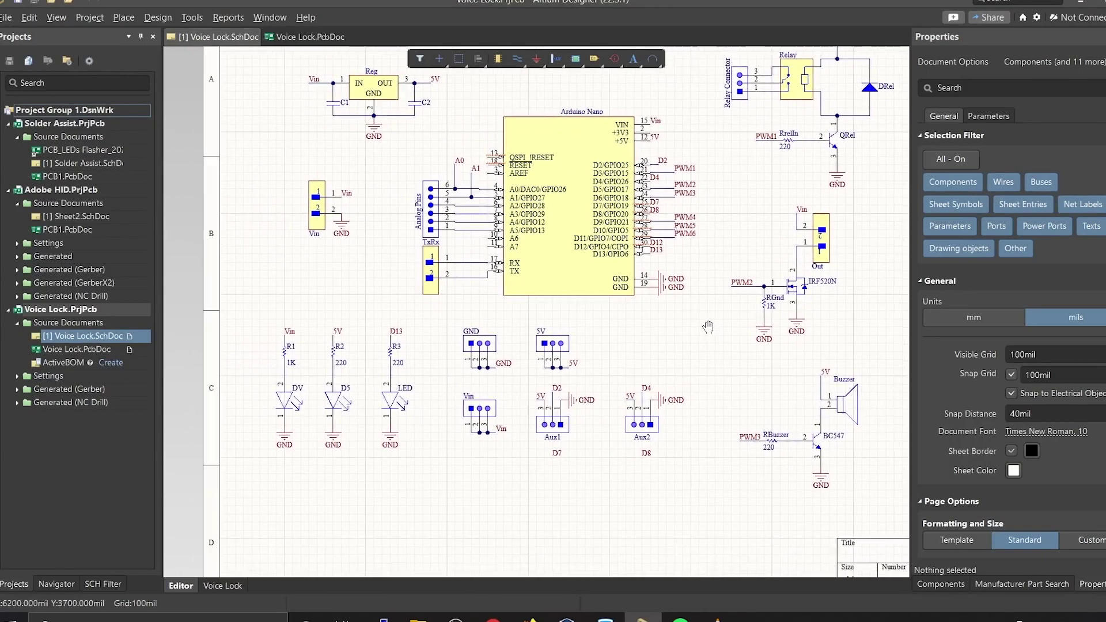
{"action": "right_click_drag", "start_coordinate": [706, 327], "coordinate": [662, 345]}
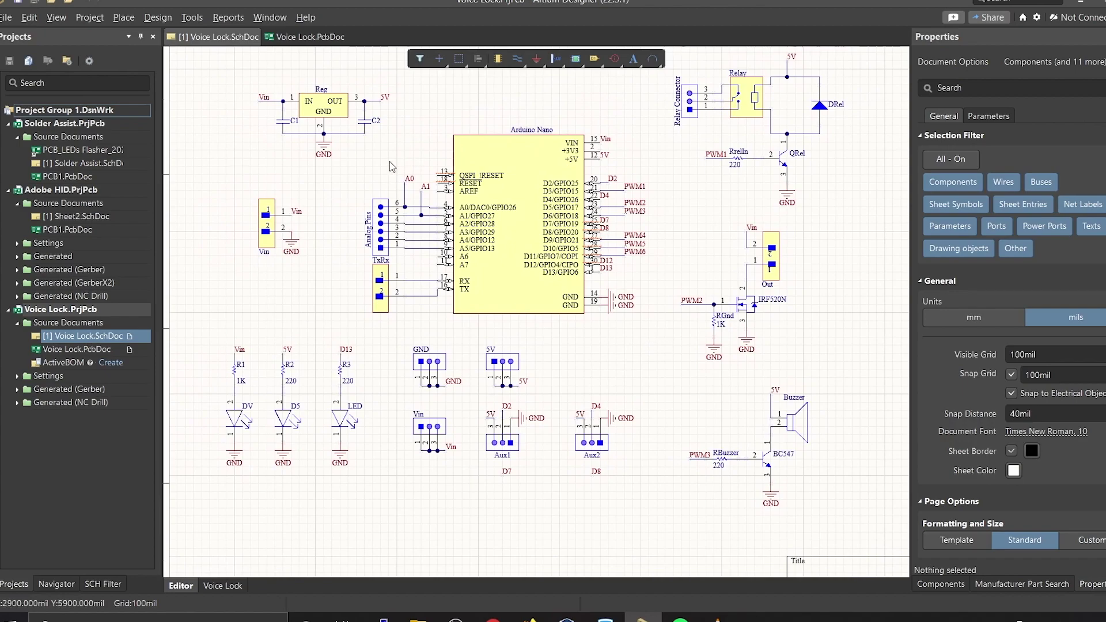
{"action": "right_click_drag", "start_coordinate": [419, 249], "coordinate": [469, 300]}
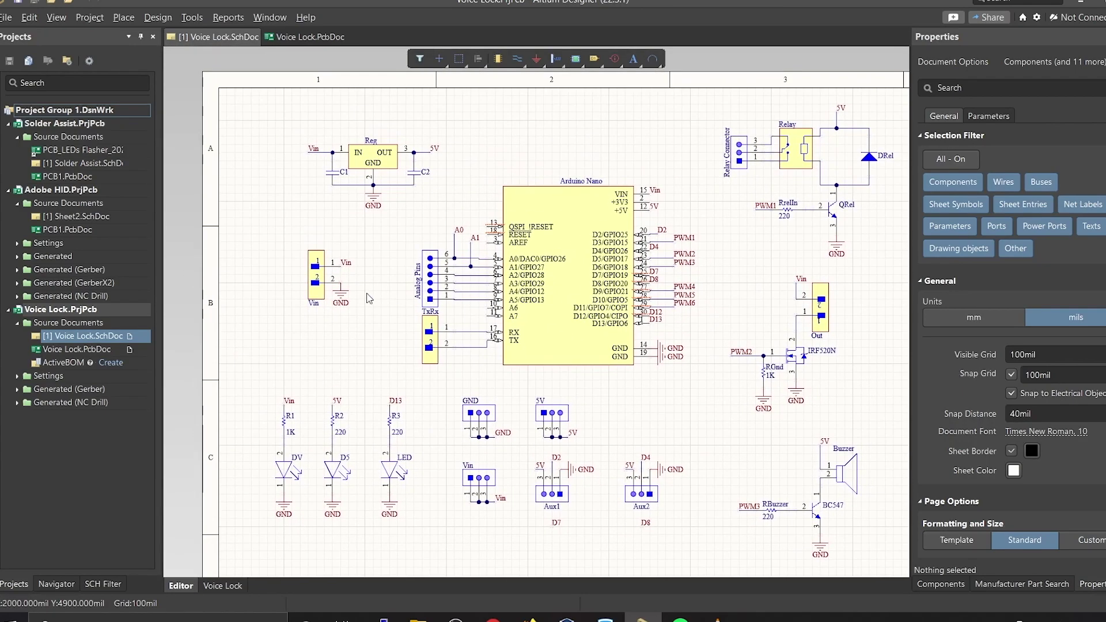
{"action": "scroll", "coordinate": [373, 282], "scroll_direction": "up", "scroll_amount": 3, "text": "ctrl"}
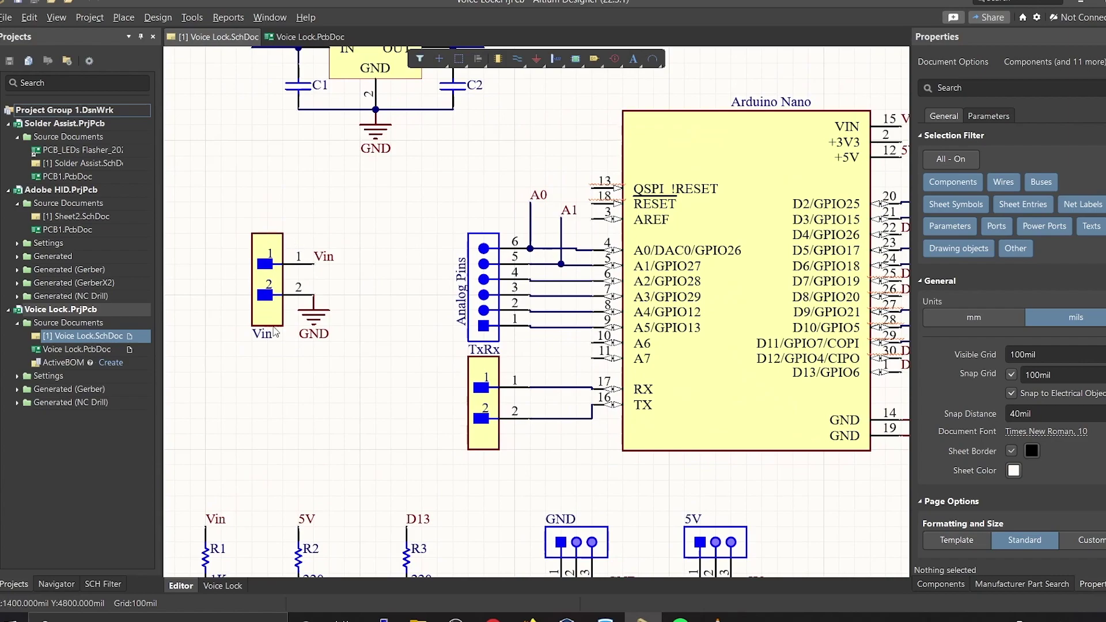
{"action": "scroll", "coordinate": [362, 275], "scroll_direction": "up", "scroll_amount": 4}
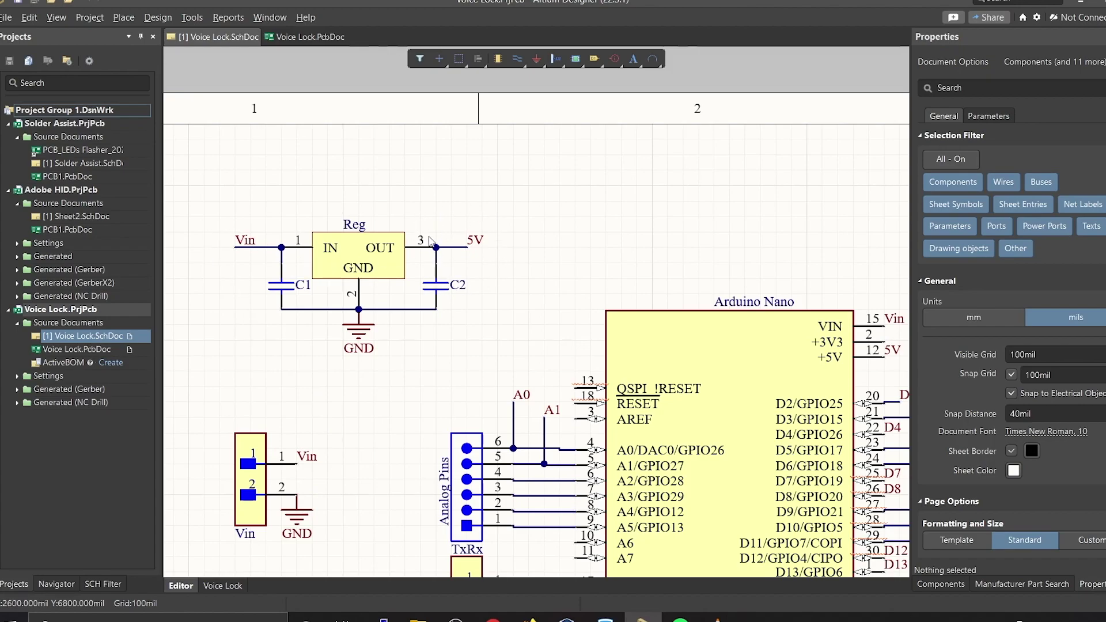
- Pan and zoom the schematic to examine the relay, buzzer and MOSFET driver circuits closely
{"action": "scroll", "coordinate": [559, 234], "scroll_direction": "down", "scroll_amount": 5, "text": "ctrl"}
{"action": "right_click_drag", "start_coordinate": [576, 259], "coordinate": [323, 231]}
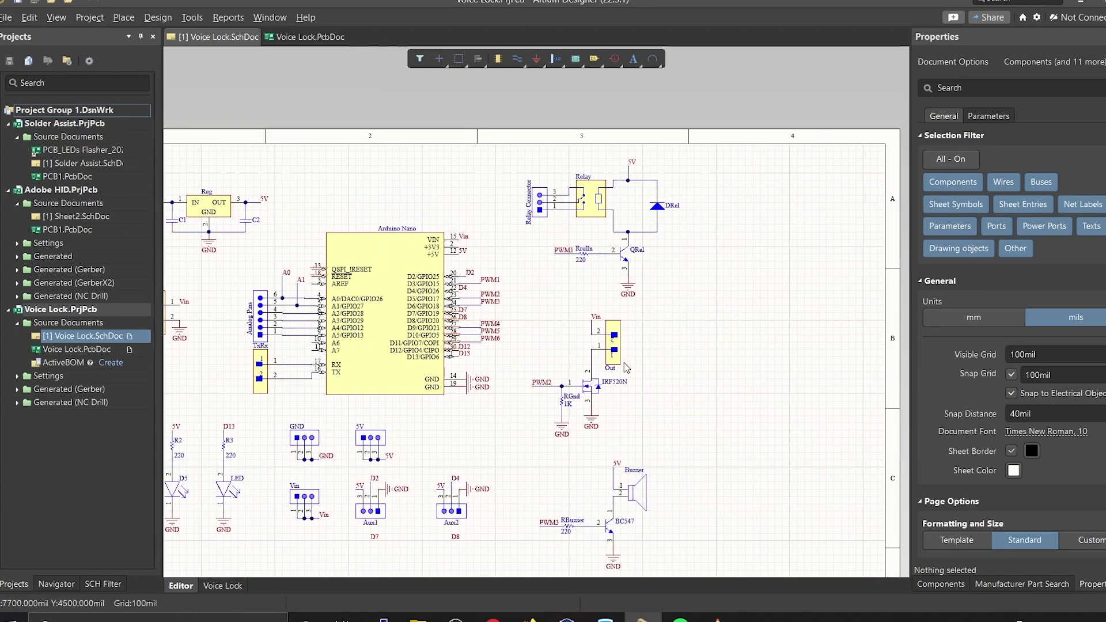
{"action": "scroll", "coordinate": [443, 385], "scroll_direction": "up", "scroll_amount": 2, "text": "ctrl"}
{"action": "right_click_drag", "start_coordinate": [442, 385], "coordinate": [564, 319]}
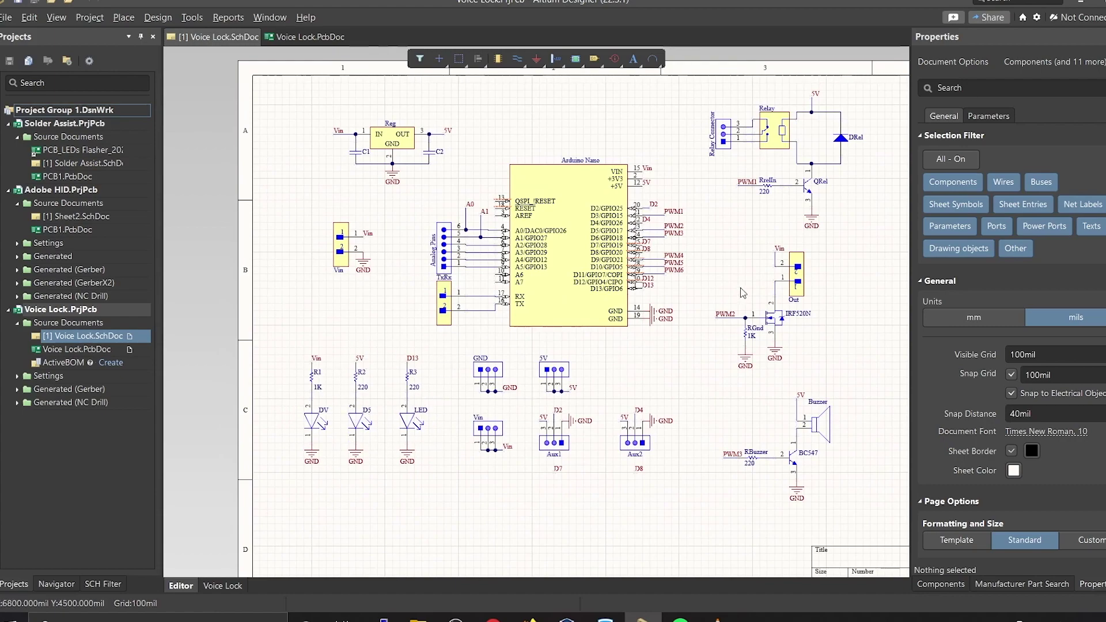
{"action": "right_click_drag", "start_coordinate": [741, 288], "coordinate": [555, 300]}
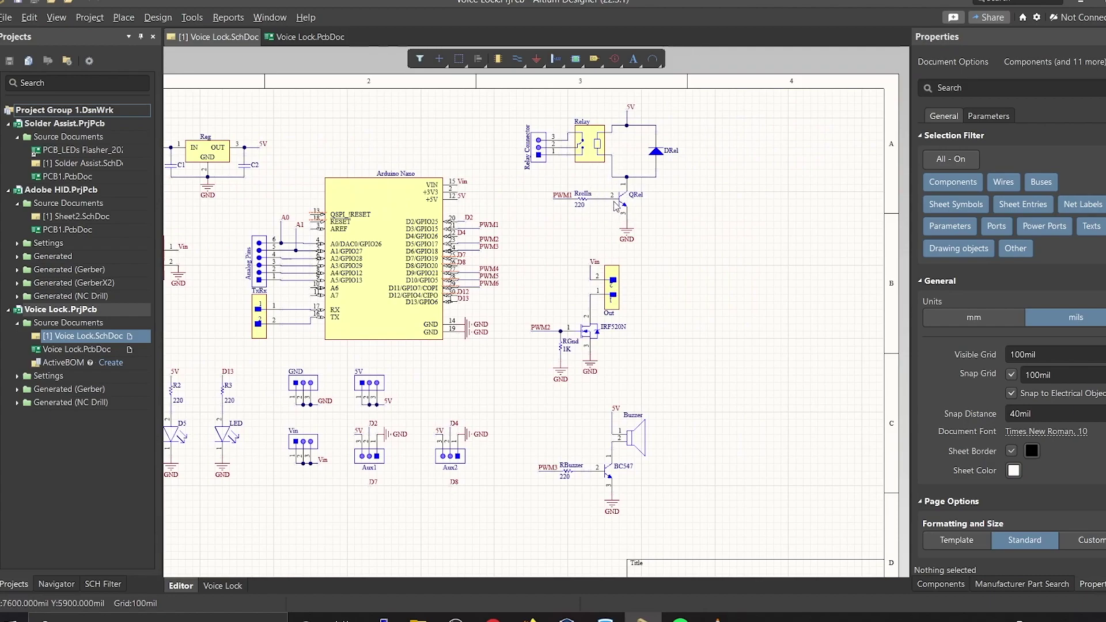
{"action": "scroll", "coordinate": [617, 206], "scroll_direction": "up", "scroll_amount": 2, "text": "ctrl"}
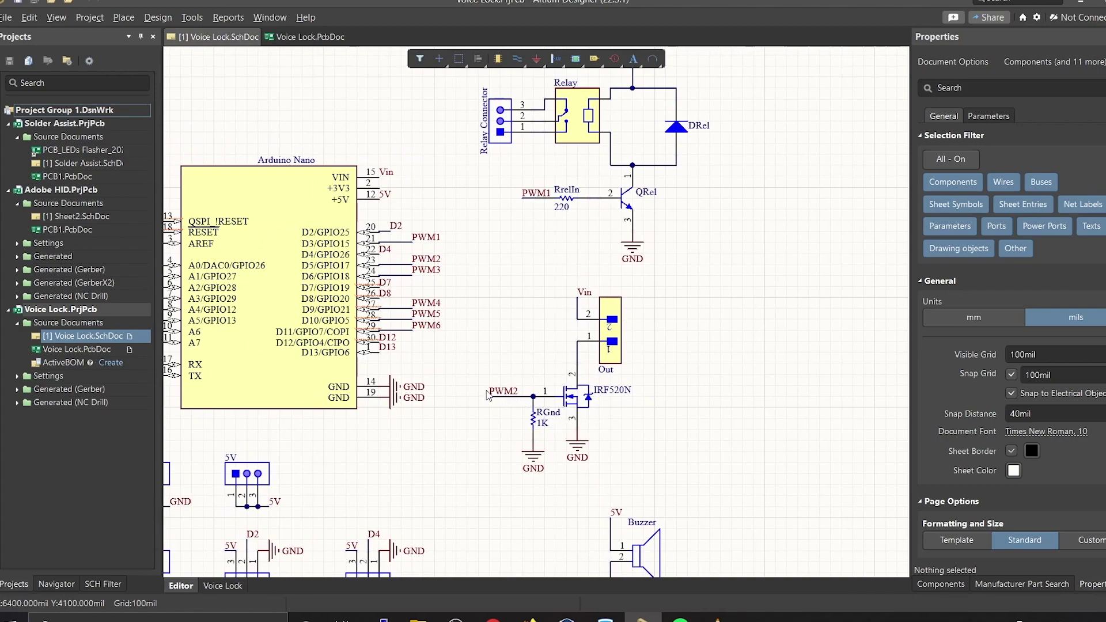
- Zoom out and pan the Voice Lock schematic to show the whole circuit and the sheet's zone numbers
{"action": "scroll", "coordinate": [575, 480], "scroll_direction": "down", "scroll_amount": 4}
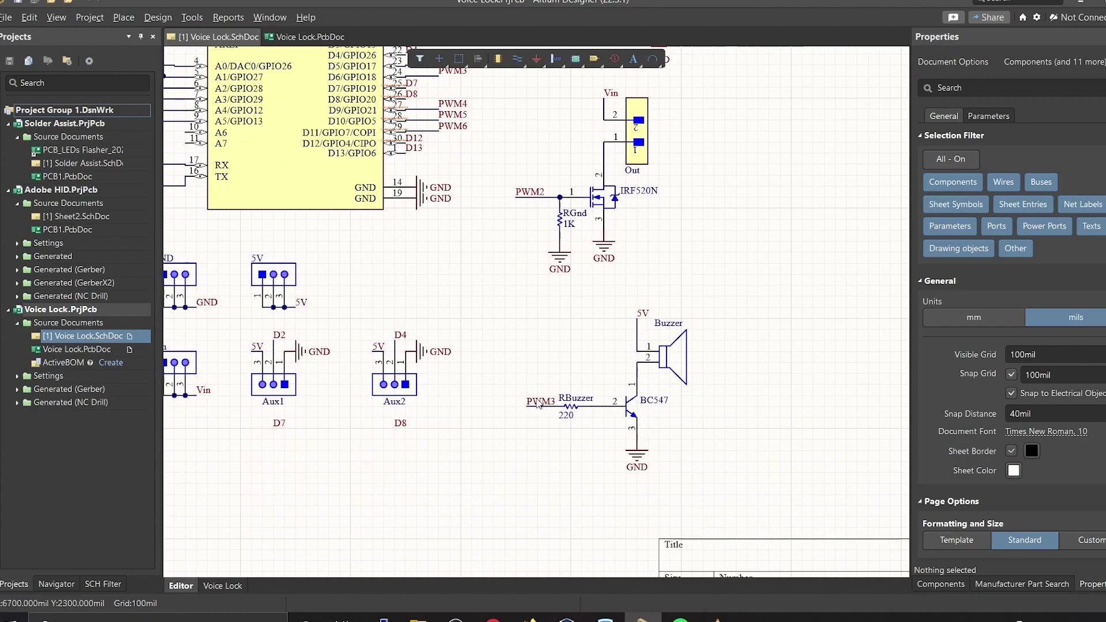
{"action": "scroll", "coordinate": [538, 384], "scroll_direction": "down", "scroll_amount": 2, "text": "ctrl"}
{"action": "right_click_drag", "start_coordinate": [538, 384], "coordinate": [621, 444]}
{"action": "right_click_drag", "start_coordinate": [720, 227], "coordinate": [673, 297]}
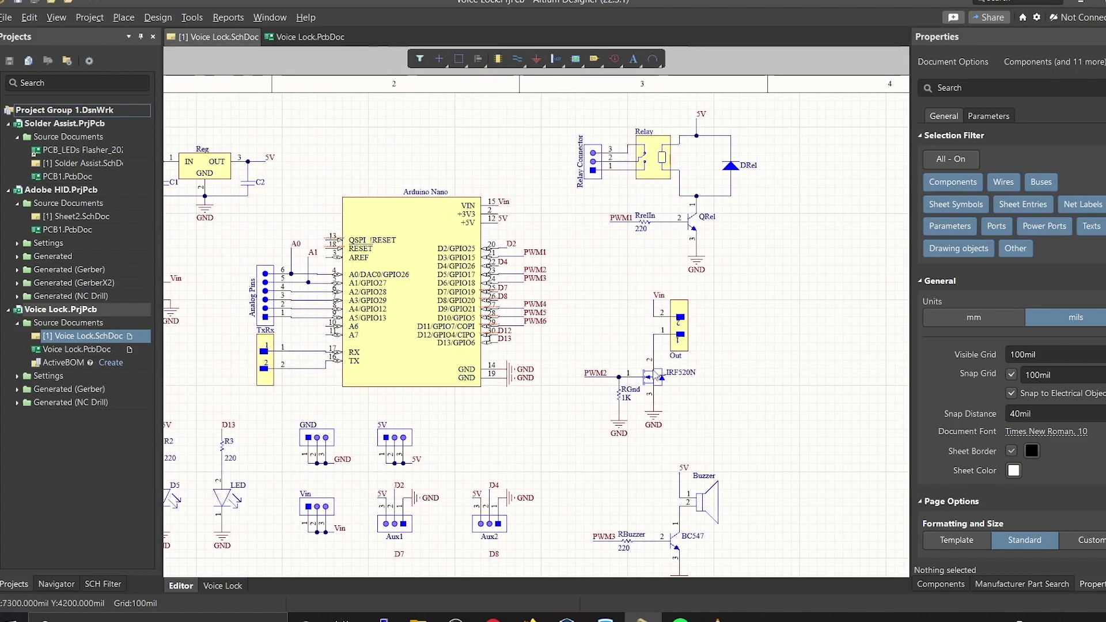
{"action": "scroll", "coordinate": [664, 282], "scroll_direction": "up", "scroll_amount": 2, "text": "ctrl"}
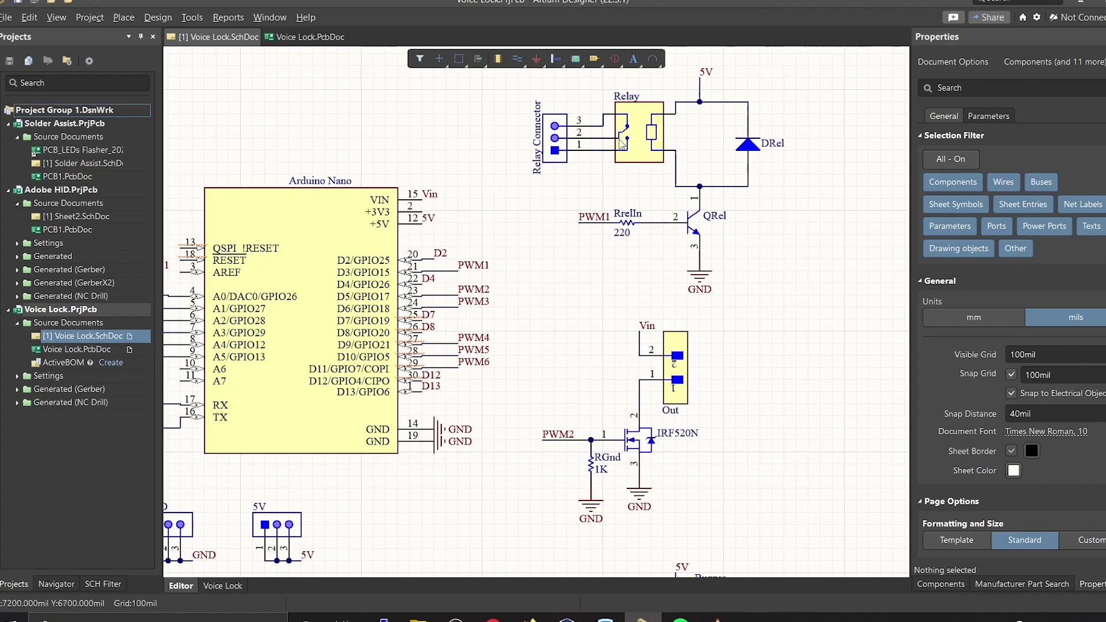
{"action": "scroll", "coordinate": [600, 182], "scroll_direction": "down", "scroll_amount": 3, "text": "ctrl"}
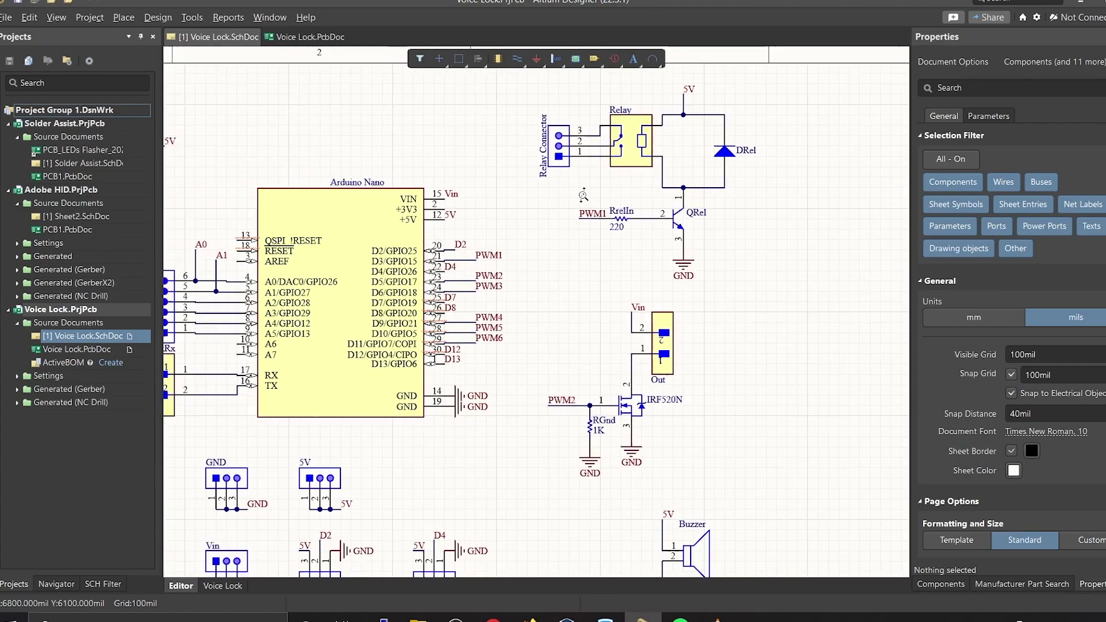
{"action": "scroll", "coordinate": [666, 214], "scroll_direction": "up", "scroll_amount": 1, "text": "ctrl"}
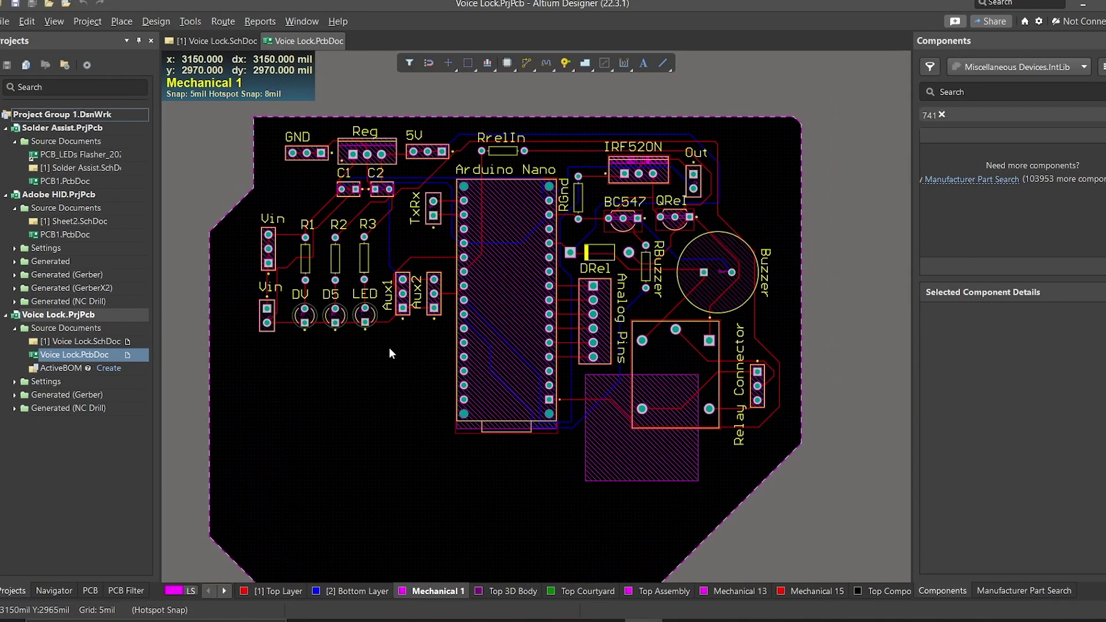
- Pan the Voice Lock layout, switch to 3D with key 3 and orbit the board into perspective
{"action": "mouse_move", "coordinate": [429, 381]}
{"action": "right_mouse_down"}
{"action": "mouse_move", "coordinate": [413, 330]}
{"action": "mouse_move", "coordinate": [409, 388]}
{"action": "right_mouse_up"}
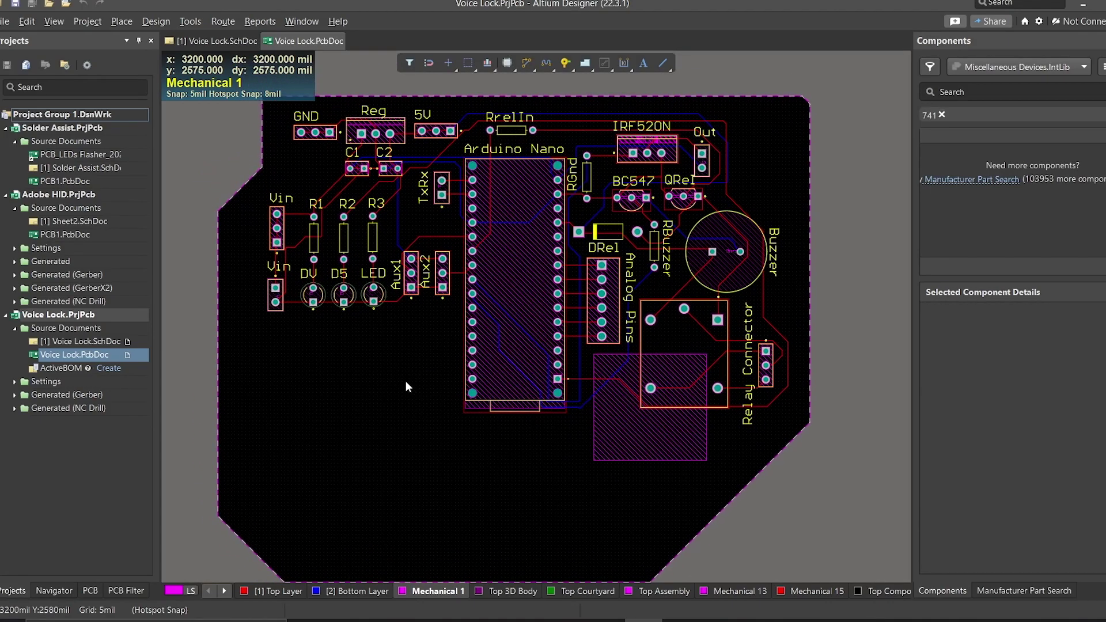
{"action": "key", "text": "3"}
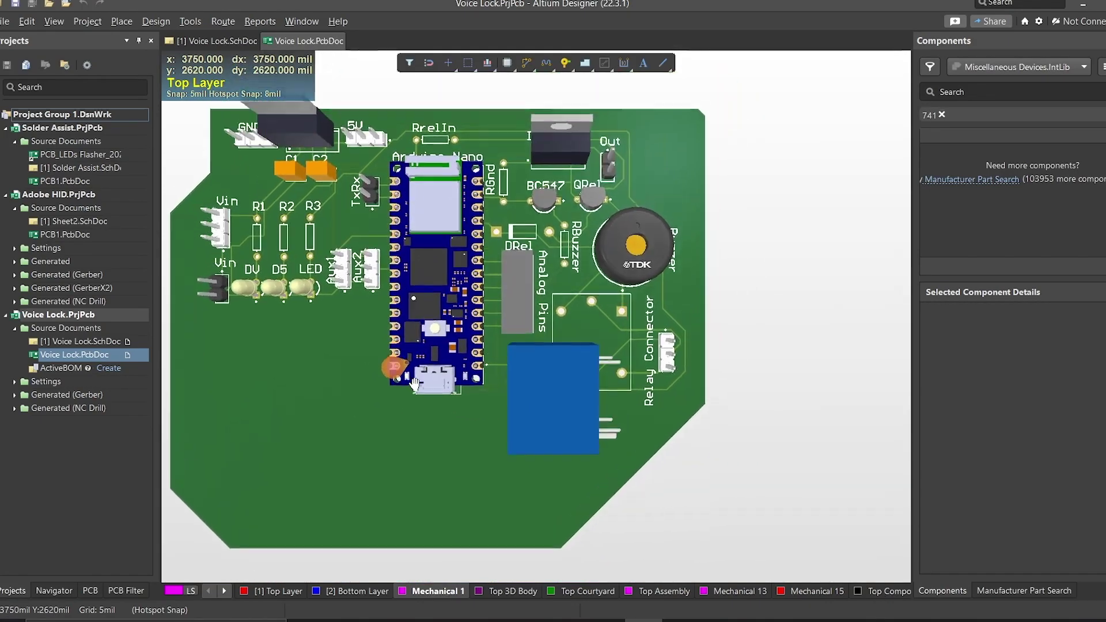
{"action": "right_click_drag", "start_coordinate": [449, 363], "coordinate": [412, 383], "text": "shift"}
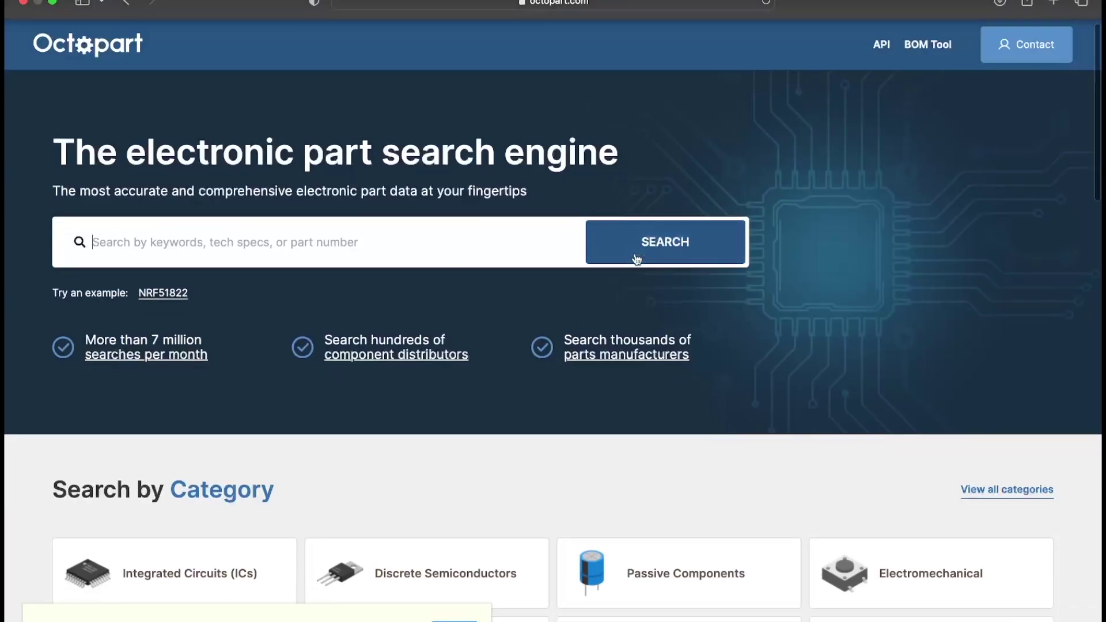
- Search Octopart for atmega328
{"action": "scroll", "coordinate": [637, 259], "scroll_direction": "down", "scroll_amount": 5}
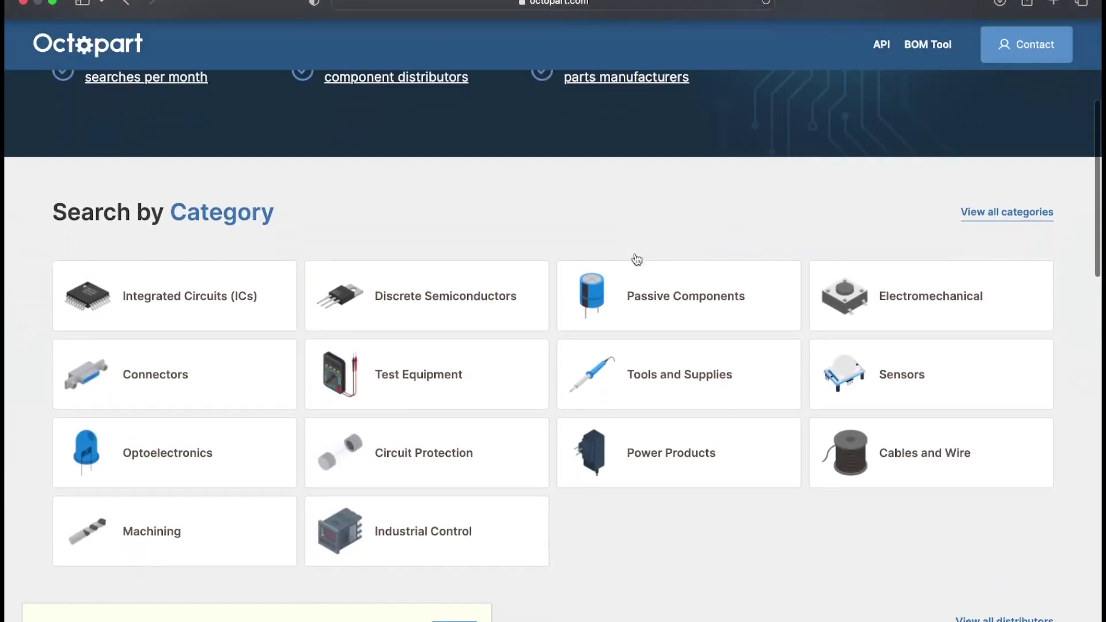
{"action": "scroll", "coordinate": [444, 506], "scroll_direction": "up", "scroll_amount": 5}
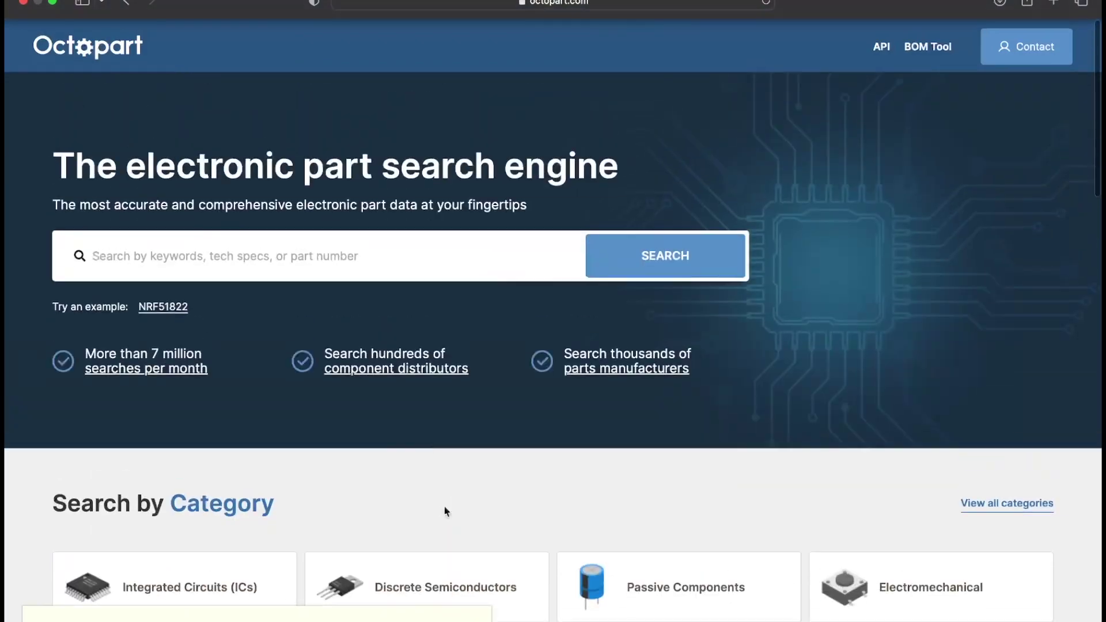
{"action": "type", "text": "atmega328"}
{"action": "key", "text": "Return"}
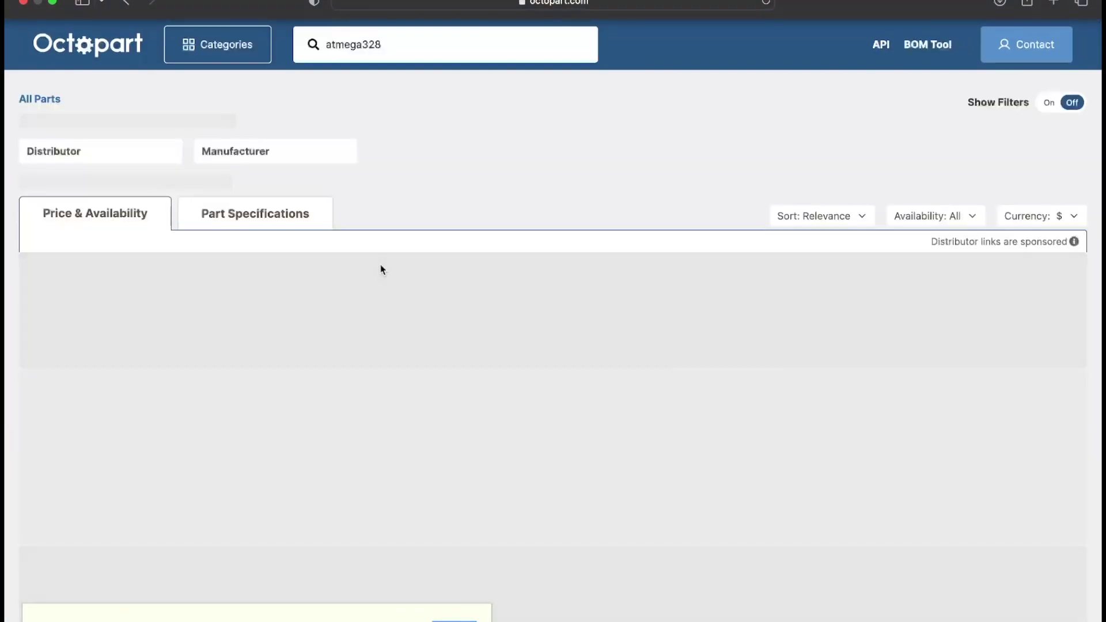
- Open the ATMEGA328P-ANR product page and look through its datasheet
{"action": "scroll", "coordinate": [334, 364], "scroll_direction": "down", "scroll_amount": 15}
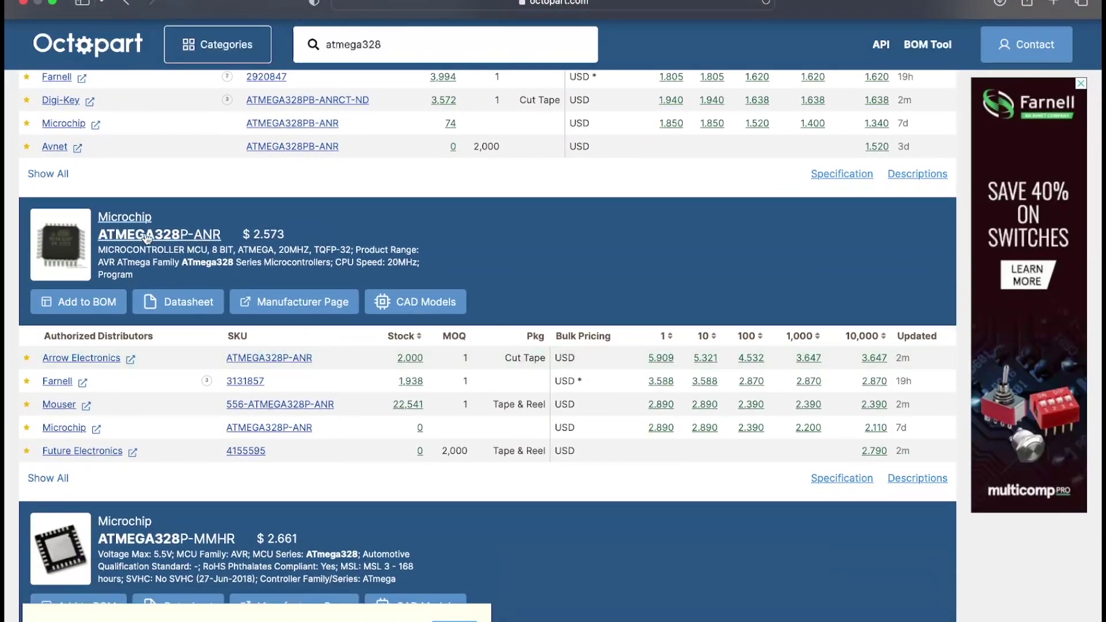
{"action": "left_click", "coordinate": [147, 238]}
{"action": "scroll", "coordinate": [412, 423], "scroll_direction": "down", "scroll_amount": 5}
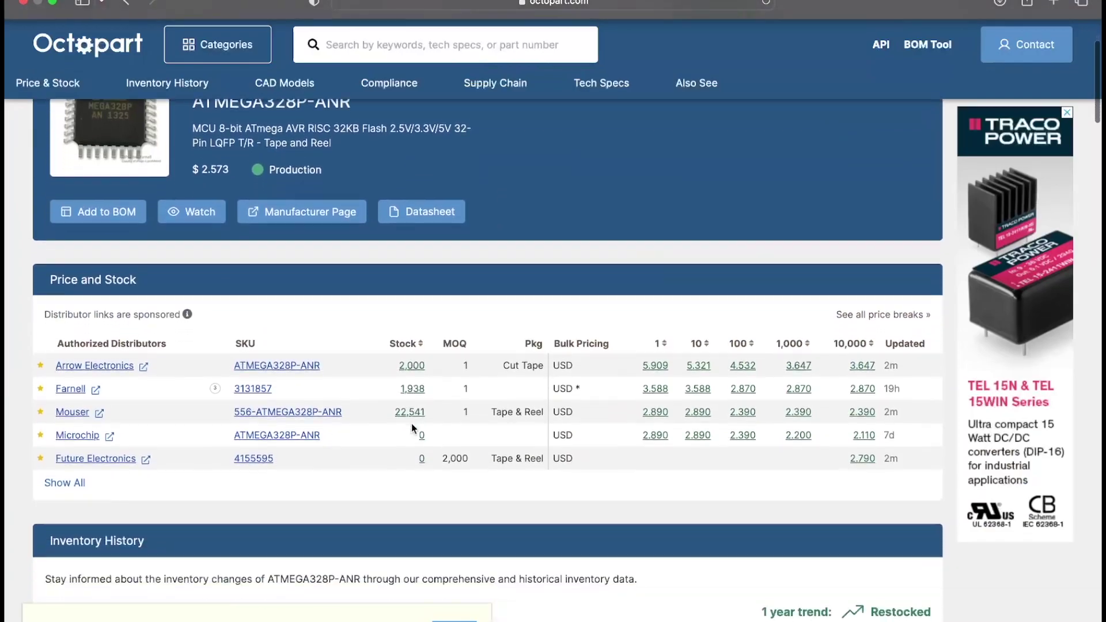
{"action": "left_click", "coordinate": [416, 212]}
{"action": "scroll", "coordinate": [528, 383], "scroll_direction": "down", "scroll_amount": 5}
{"action": "key", "text": "super+w"}
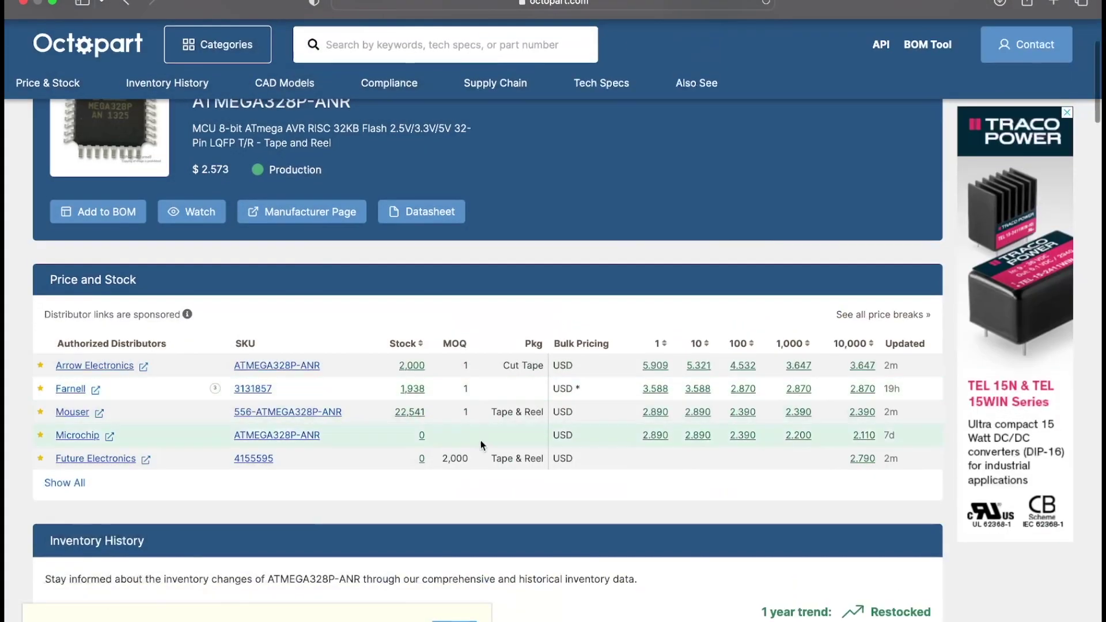
- Preview the part's Component Search Engine and Ultra Librarian CAD models
{"action": "scroll", "coordinate": [217, 327], "scroll_direction": "down", "scroll_amount": 2}
{"action": "scroll", "coordinate": [324, 427], "scroll_direction": "down", "scroll_amount": 6}
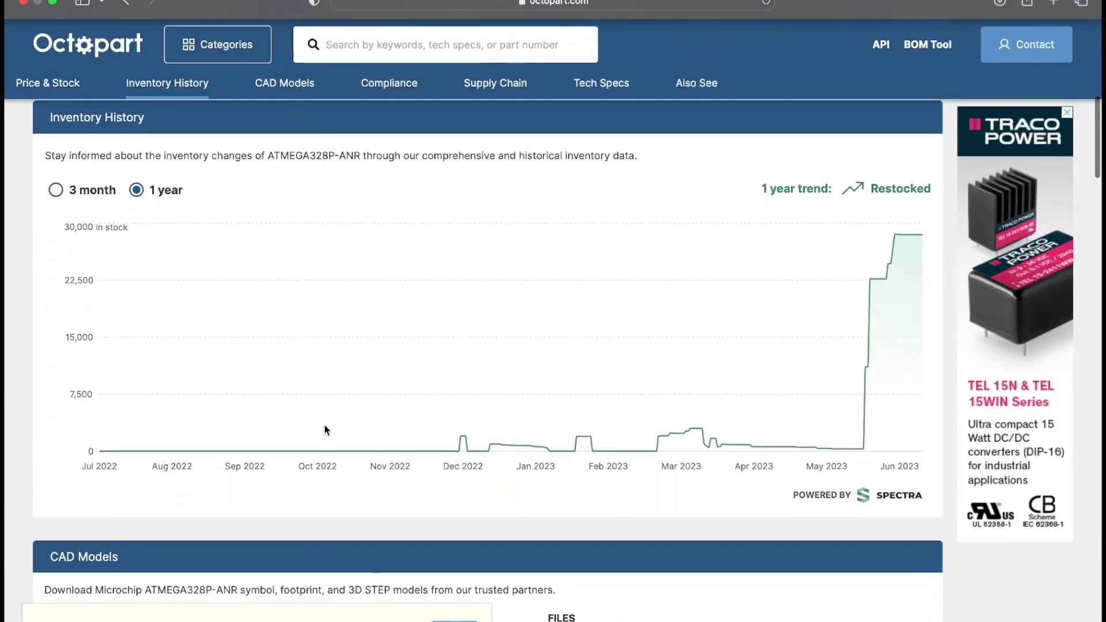
{"action": "scroll", "coordinate": [325, 425], "scroll_direction": "down", "scroll_amount": 4}
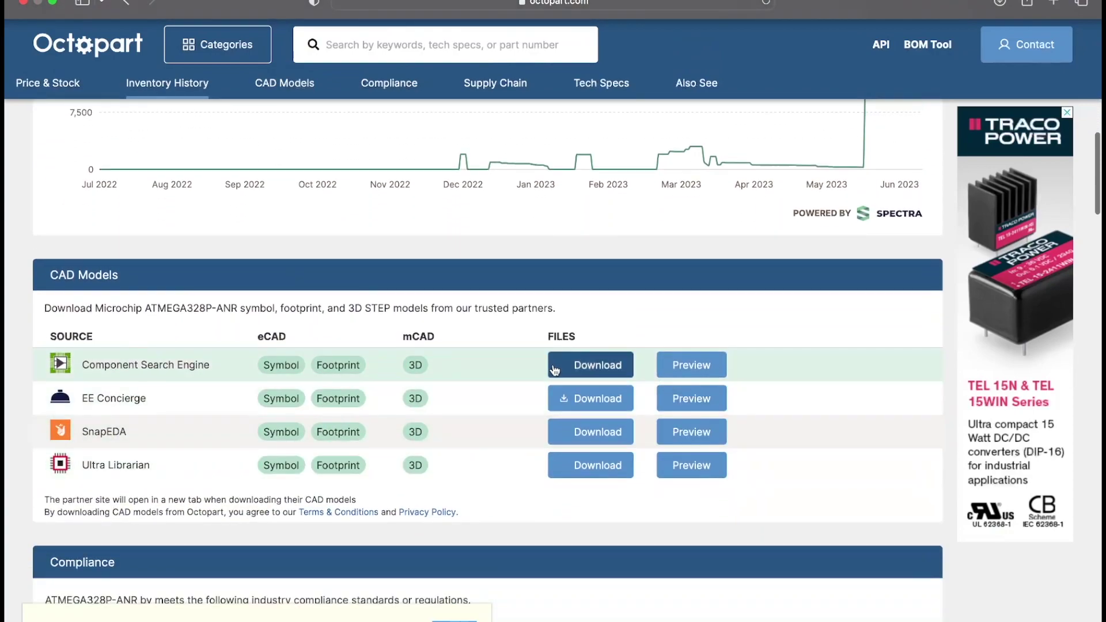
{"action": "left_click", "coordinate": [691, 373]}
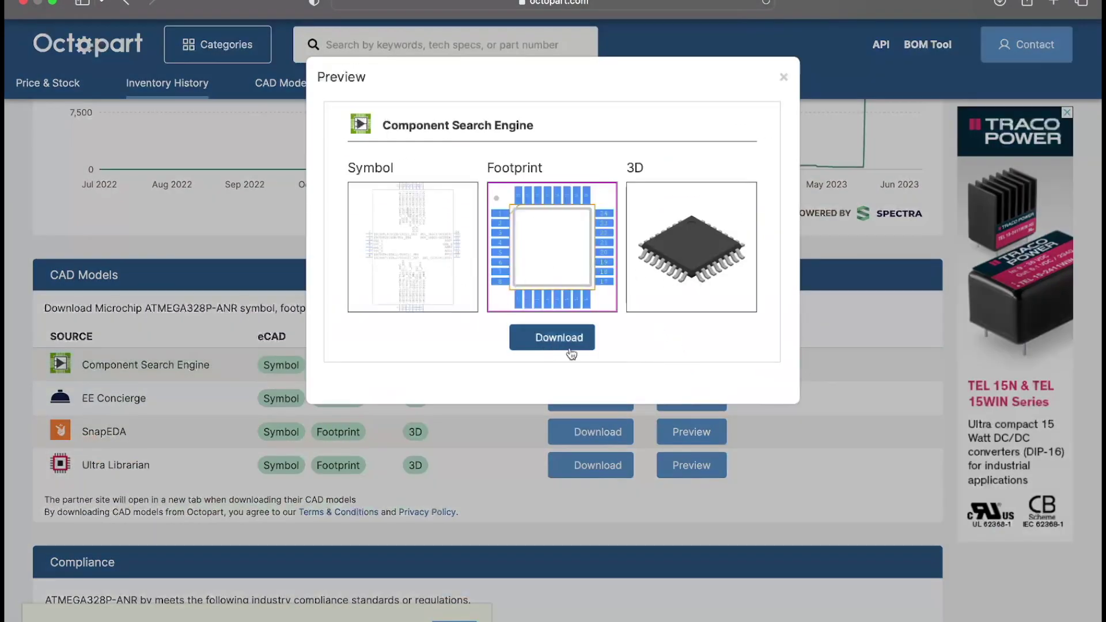
{"action": "left_click", "coordinate": [784, 78]}
{"action": "scroll", "coordinate": [686, 323], "scroll_direction": "down", "scroll_amount": 2}
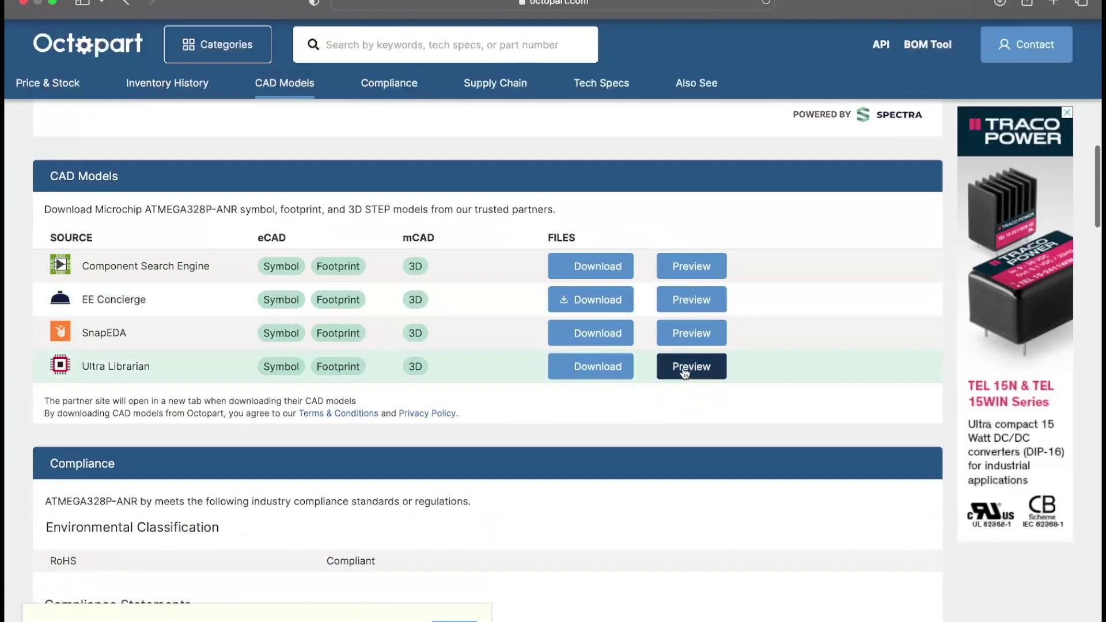
{"action": "left_click", "coordinate": [689, 366]}
{"action": "left_click", "coordinate": [783, 77]}
- Search Octopart for opamp parts
{"action": "scroll", "coordinate": [490, 455], "scroll_direction": "down", "scroll_amount": 7}
{"action": "scroll", "coordinate": [500, 441], "scroll_direction": "up", "scroll_amount": 2}
{"action": "scroll", "coordinate": [501, 440], "scroll_direction": "down", "scroll_amount": 10}
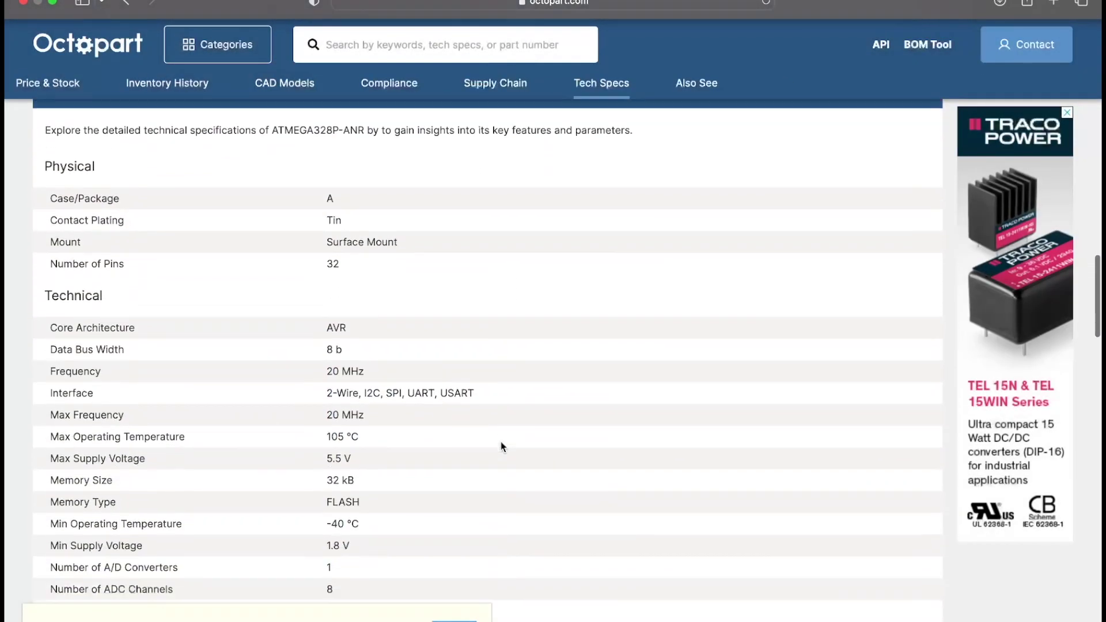
{"action": "scroll", "coordinate": [344, 344], "scroll_direction": "down", "scroll_amount": 8}
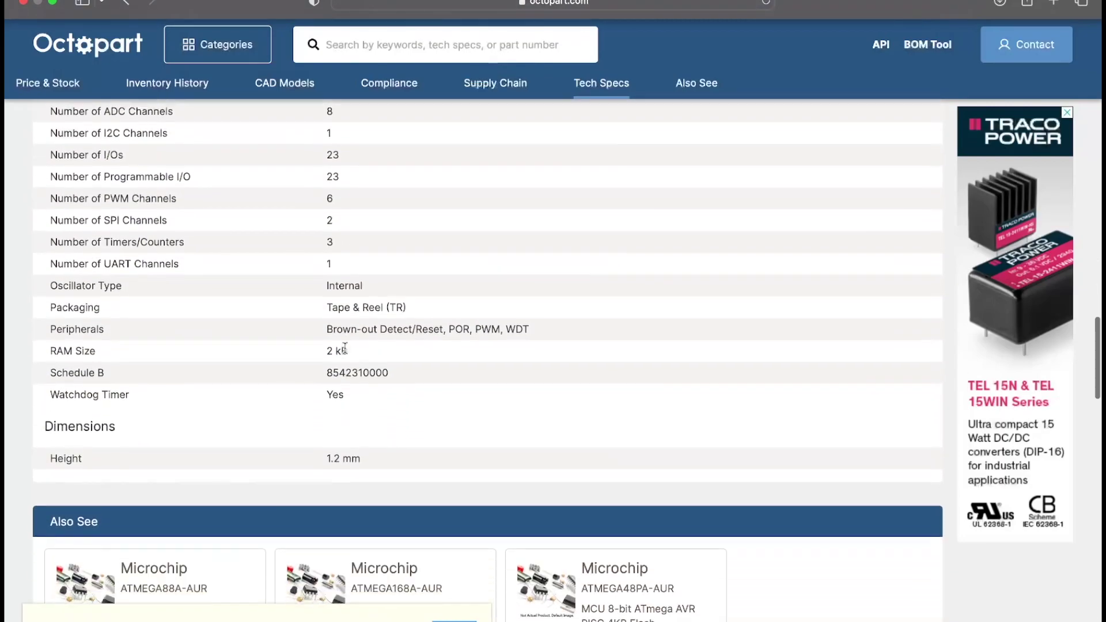
{"action": "scroll", "coordinate": [470, 368], "scroll_direction": "up", "scroll_amount": 20}
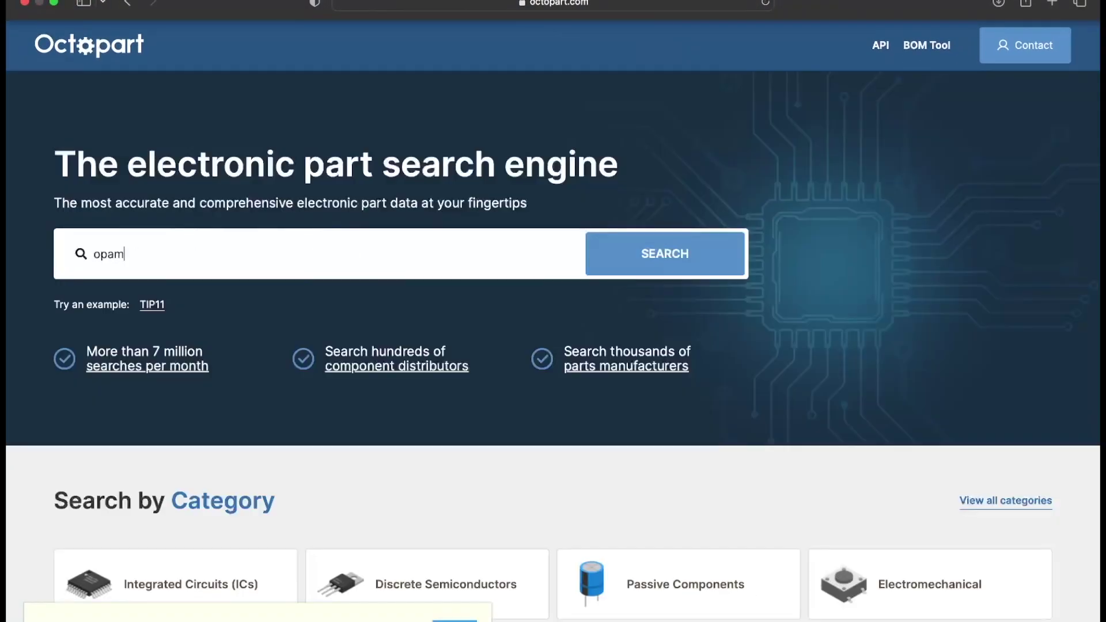
{"action": "type", "text": "pam"}
{"action": "key", "text": "Return"}
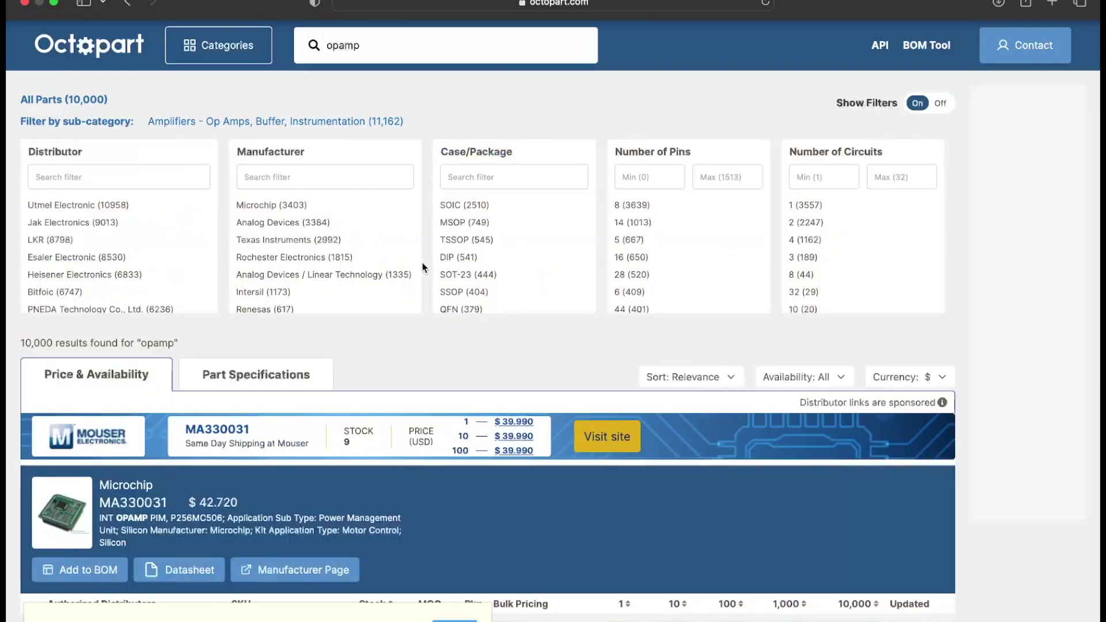
- Filter the opamp results to Microchip, QFN packages and 64 pins, plus a core architecture filter
{"action": "left_click", "coordinate": [270, 200]}
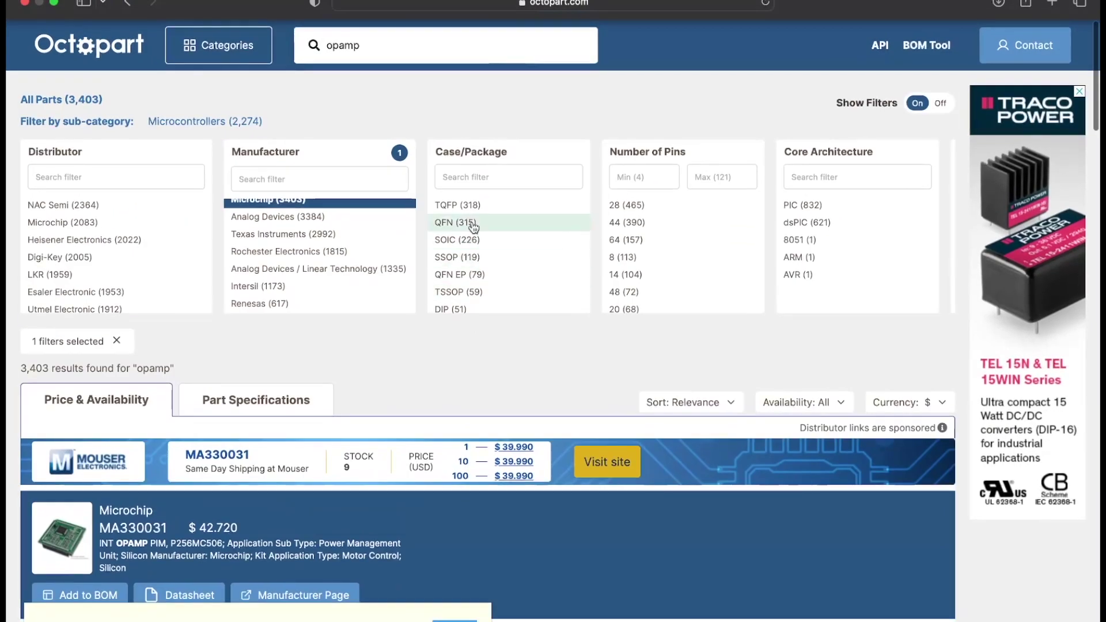
{"action": "left_click", "coordinate": [455, 214]}
{"action": "left_click", "coordinate": [601, 241]}
{"action": "scroll", "coordinate": [634, 231], "scroll_direction": "right", "scroll_amount": 5}
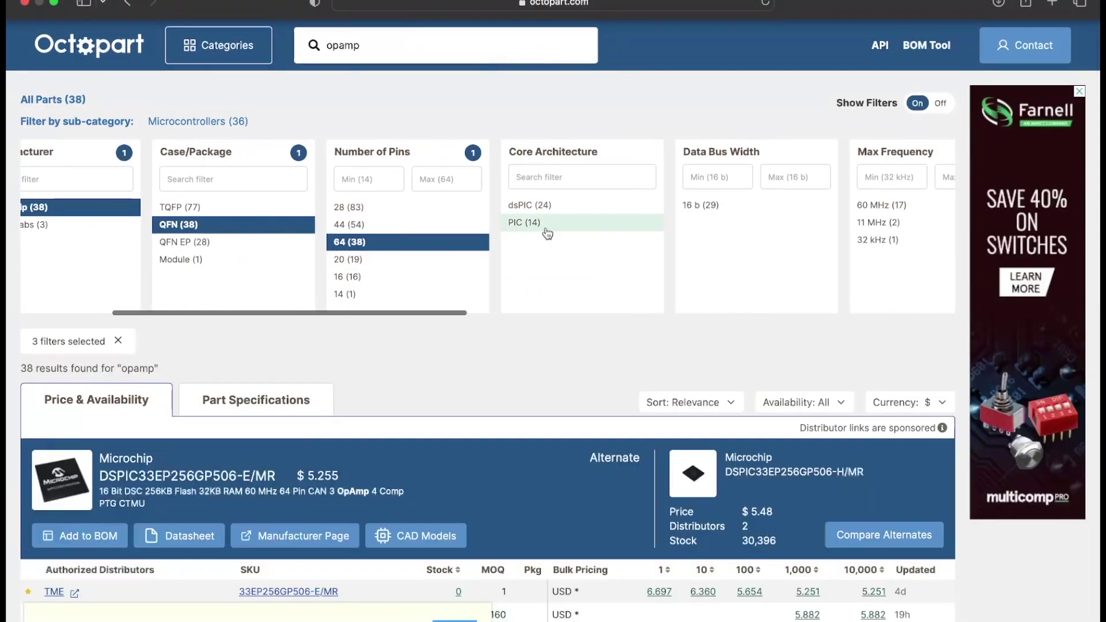
{"action": "left_click", "coordinate": [531, 227]}
{"action": "scroll", "coordinate": [690, 245], "scroll_direction": "right", "scroll_amount": 10}
- Highlight the $5 free prototype order offer beside the PCBWay quote form
{"action": "scroll", "coordinate": [604, 257], "scroll_direction": "down", "scroll_amount": 5}
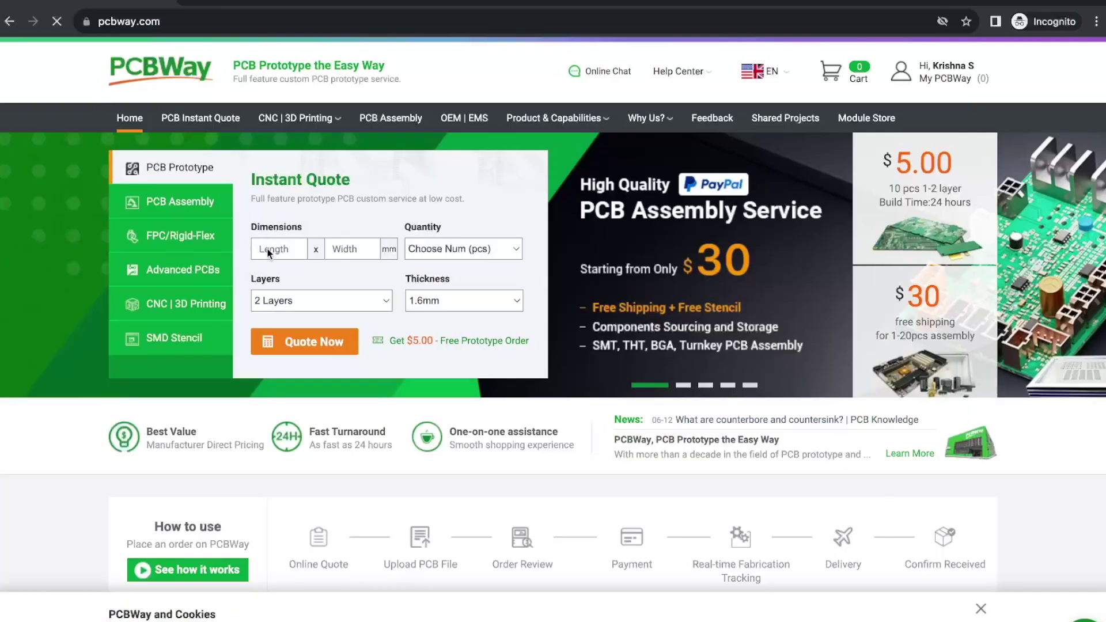
{"action": "left_click", "coordinate": [275, 249]}
{"action": "left_click", "coordinate": [259, 218]}
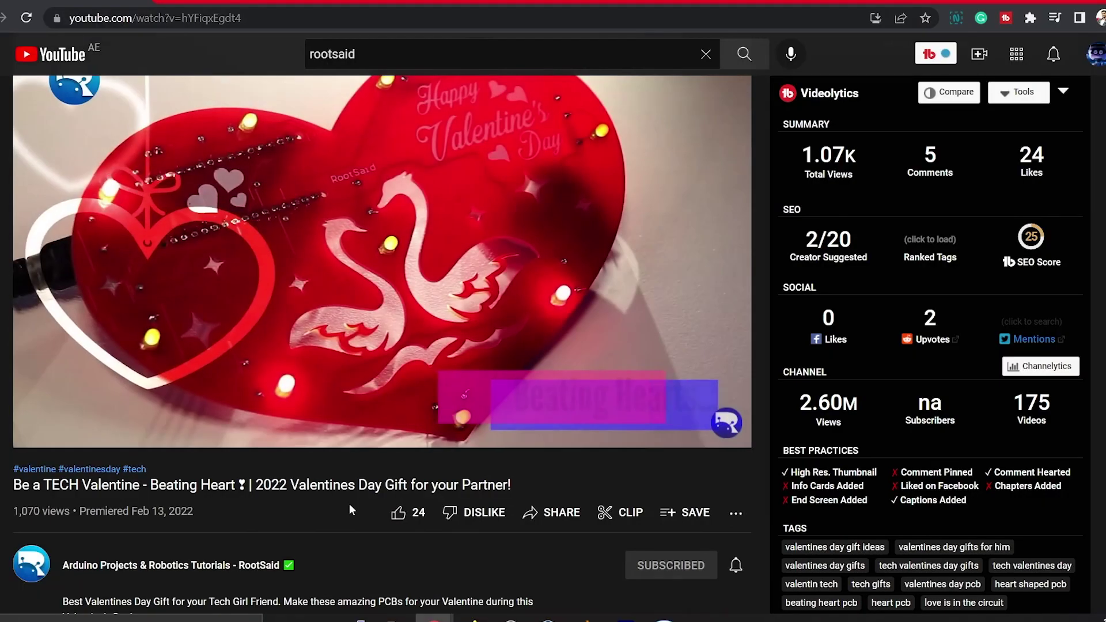
{"action": "scroll", "coordinate": [350, 499], "scroll_direction": "down", "scroll_amount": 5}
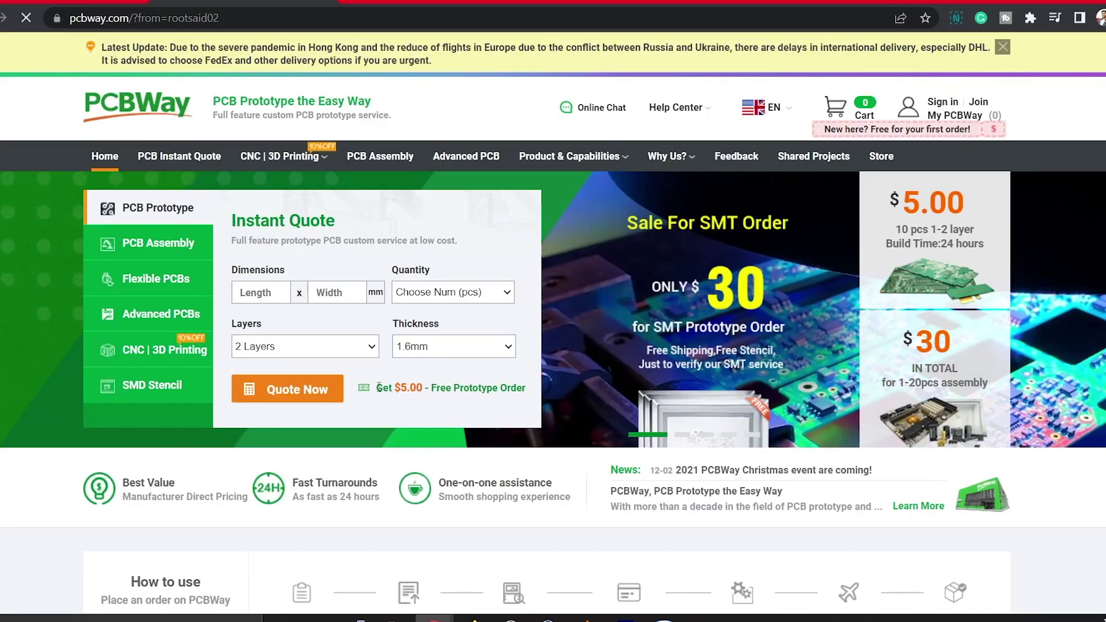
{"action": "left_click_drag", "start_coordinate": [379, 387], "coordinate": [403, 387]}
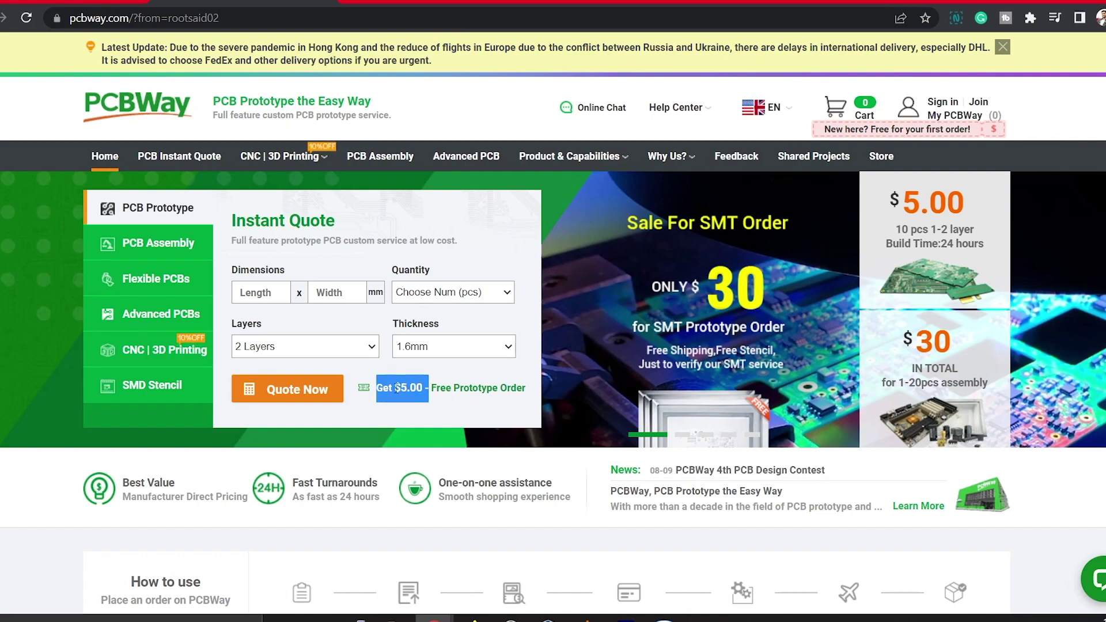
{"action": "left_click", "coordinate": [413, 390]}
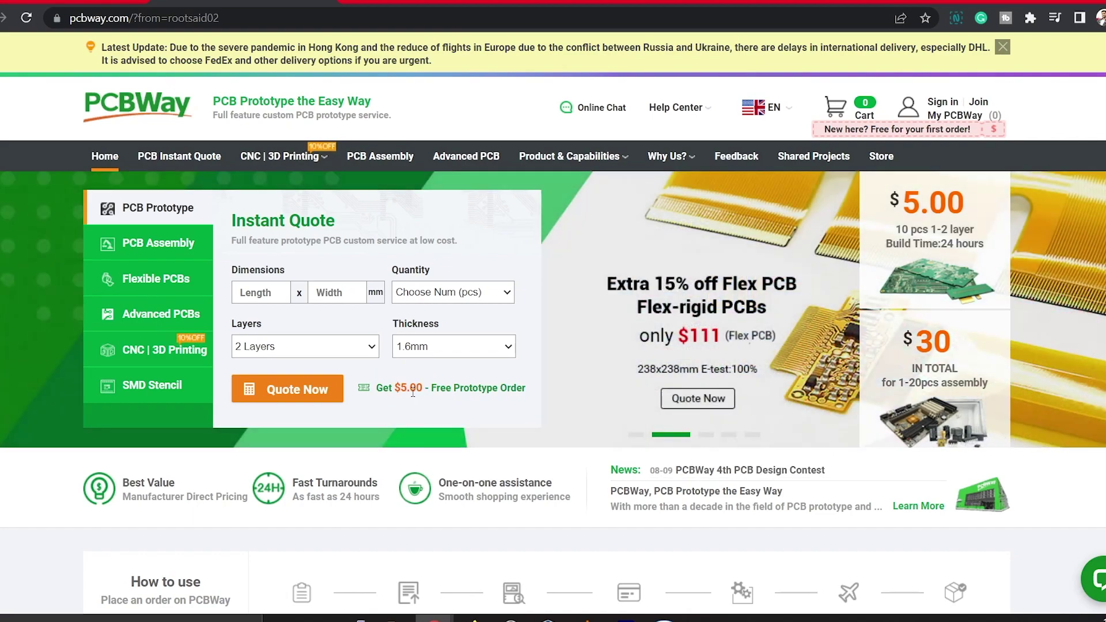
- Enter a 70 x 56 mm board size, quantity 5, and get the instant quote
{"action": "left_click", "coordinate": [276, 213]}
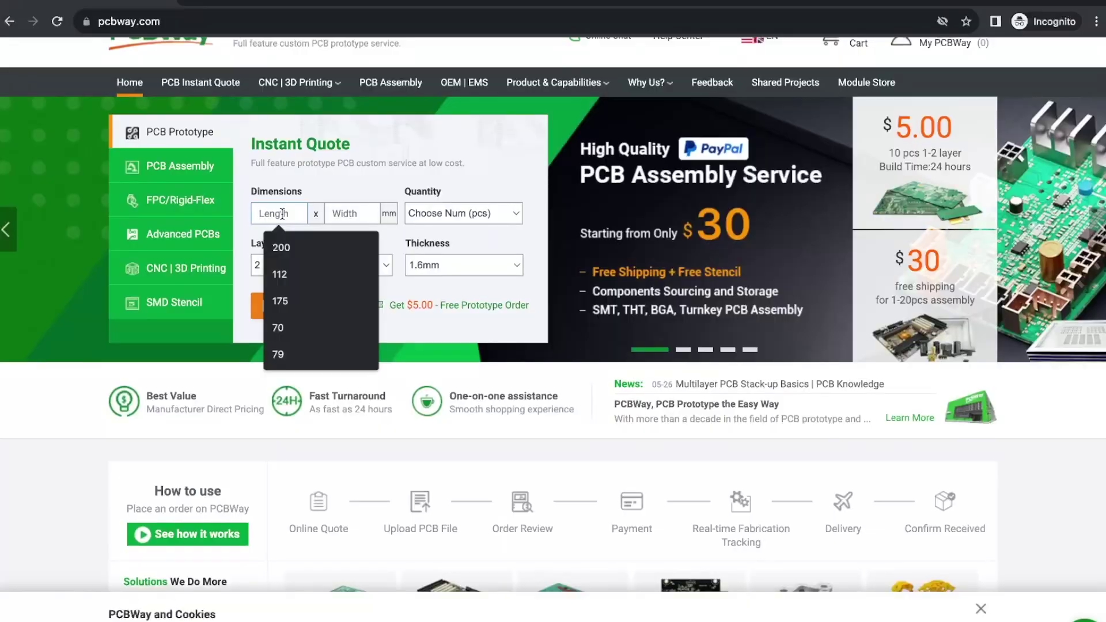
{"action": "type", "text": "70"}
{"action": "key", "text": "Tab"}
{"action": "type", "text": "56"}
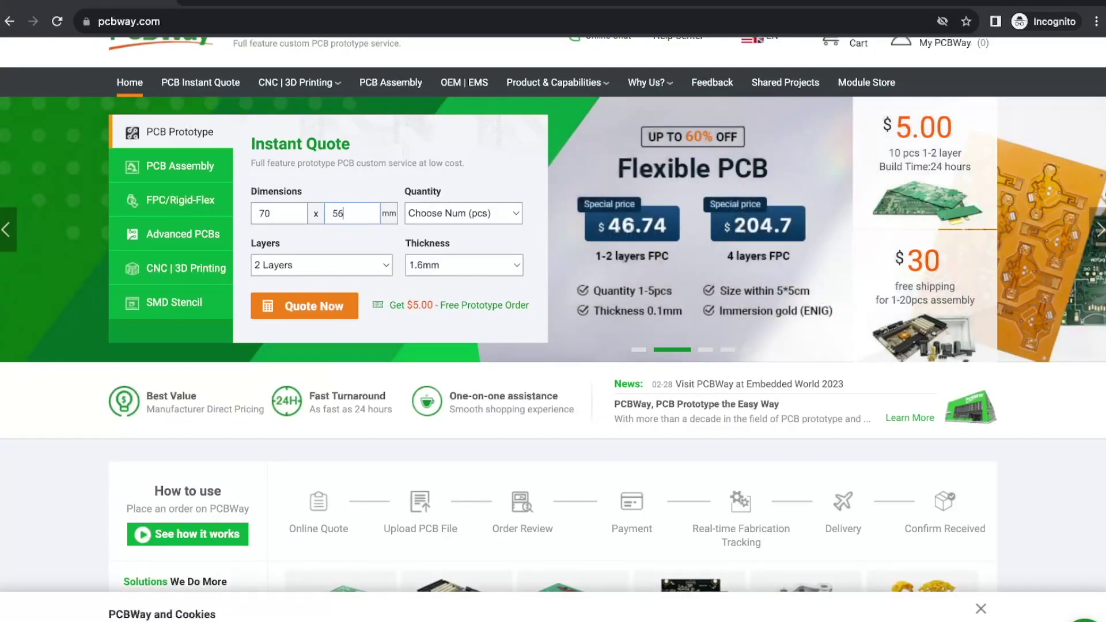
{"action": "left_click", "coordinate": [464, 214]}
{"action": "left_click", "coordinate": [442, 235]}
{"action": "left_click", "coordinate": [314, 309]}
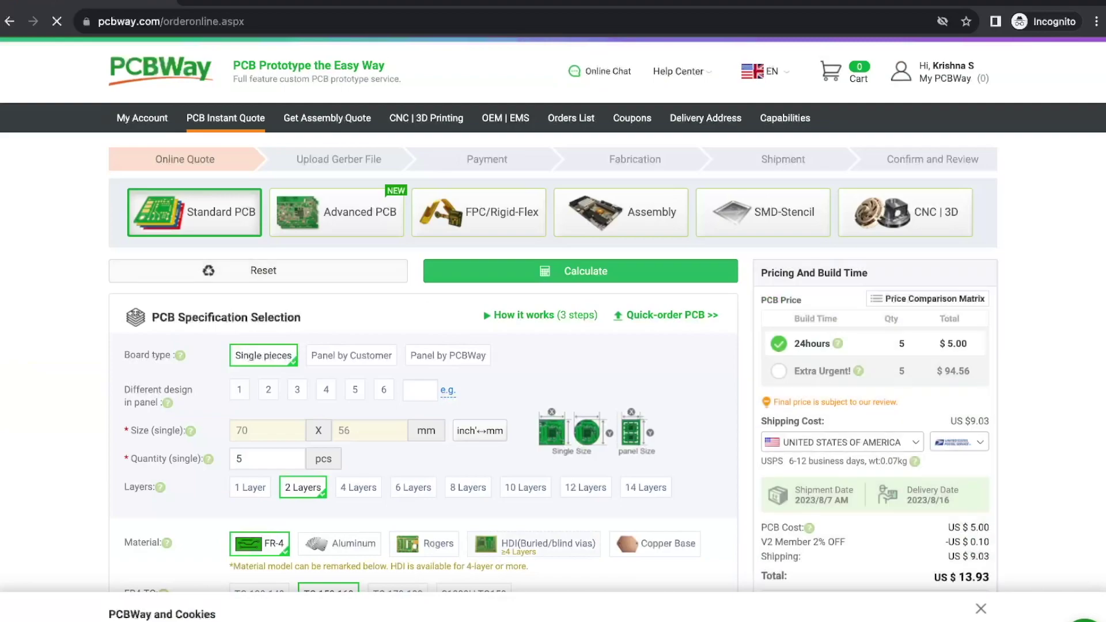
- Choose blue solder mask for the board
{"action": "scroll", "coordinate": [230, 385], "scroll_direction": "down", "scroll_amount": 4}
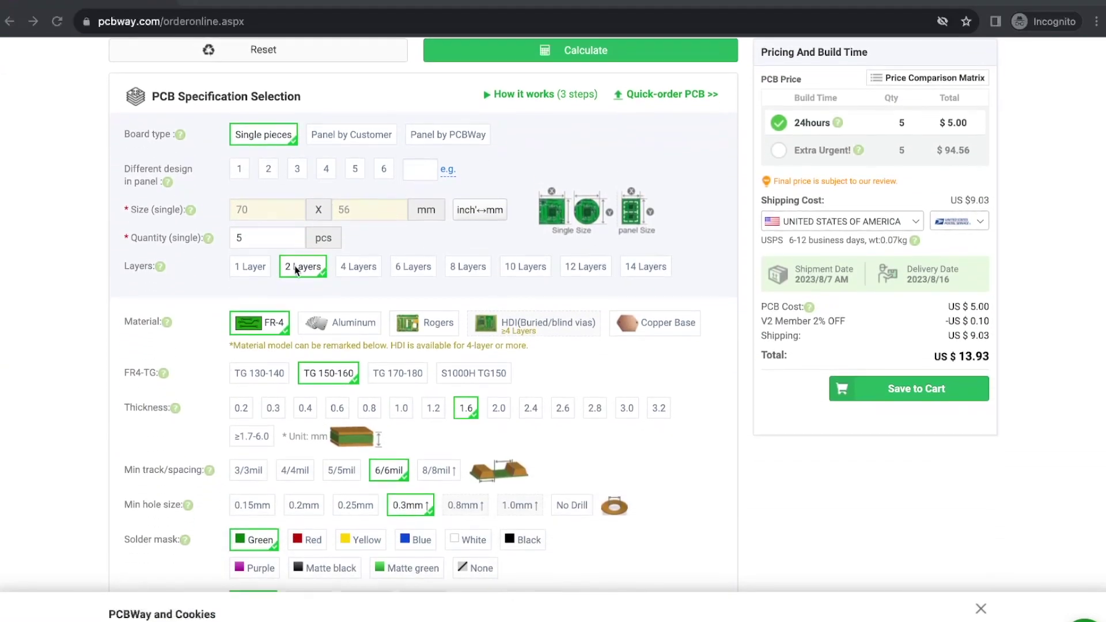
{"action": "scroll", "coordinate": [465, 288], "scroll_direction": "down", "scroll_amount": 3}
{"action": "scroll", "coordinate": [472, 279], "scroll_direction": "down", "scroll_amount": 2}
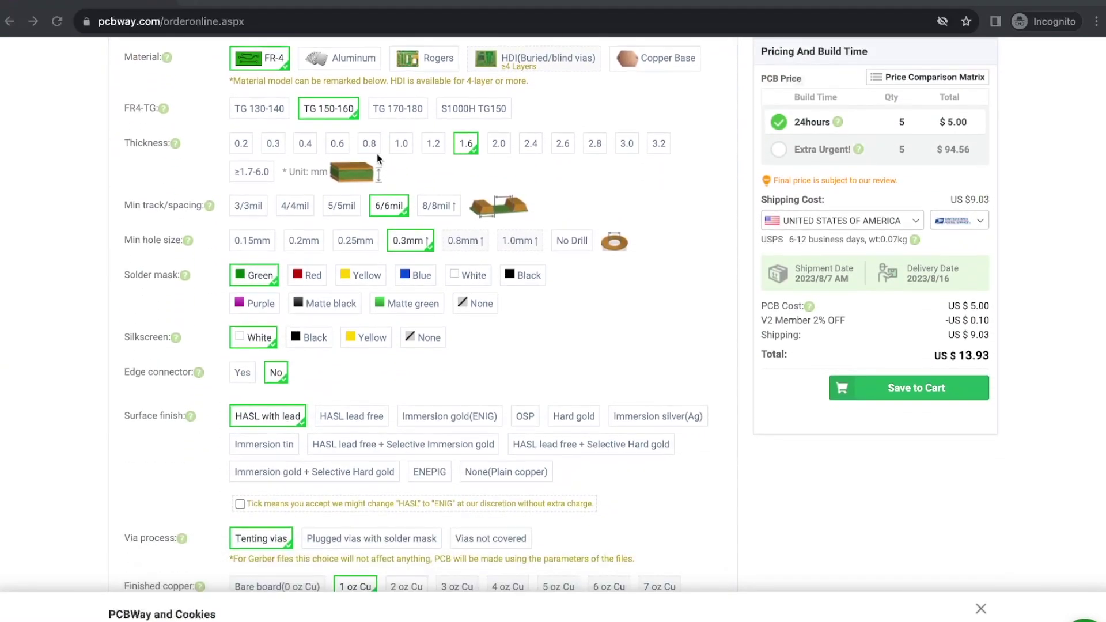
{"action": "scroll", "coordinate": [346, 260], "scroll_direction": "down", "scroll_amount": 2}
{"action": "left_click", "coordinate": [418, 184]}
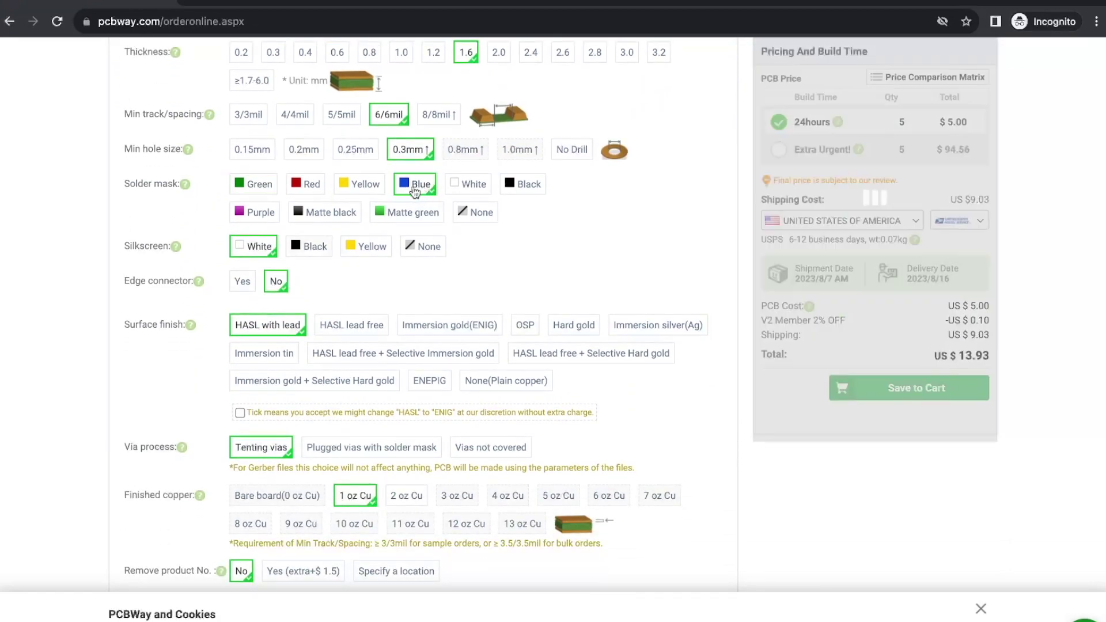
{"action": "scroll", "coordinate": [404, 259], "scroll_direction": "down", "scroll_amount": 2}
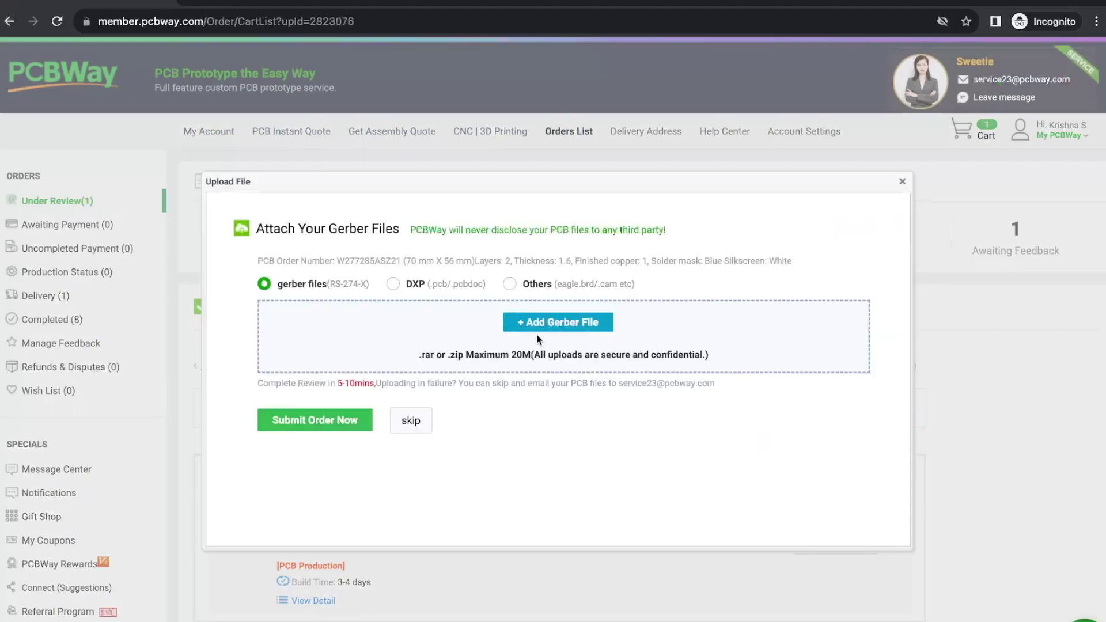
- Attach the Gerber zip to the PCBWay board order and submit the order
{"action": "left_click", "coordinate": [549, 324]}
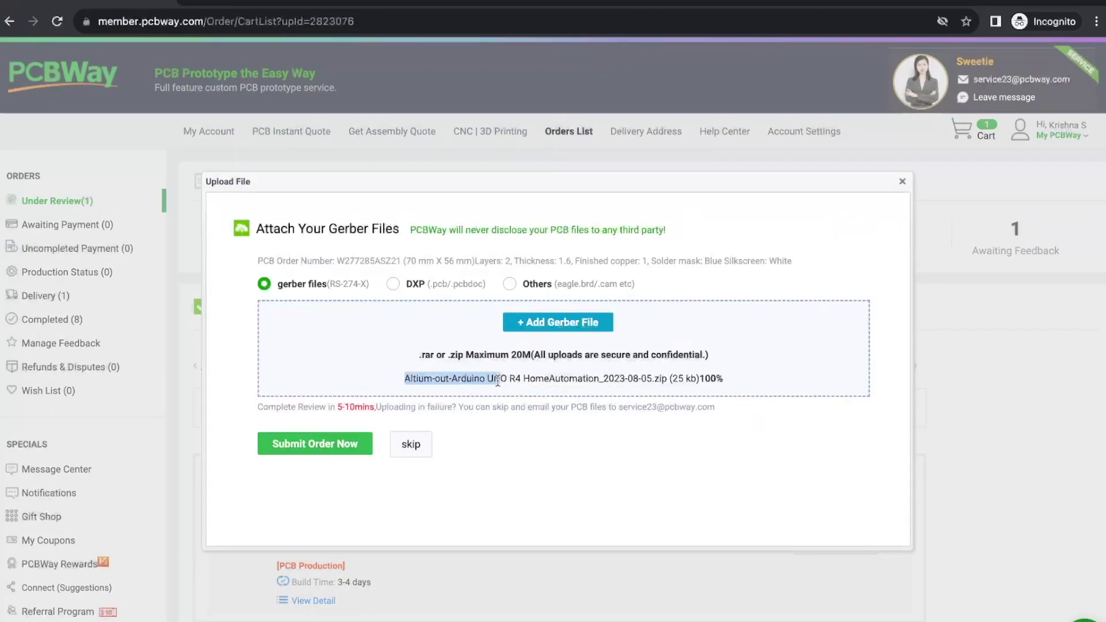
{"action": "left_click", "coordinate": [340, 445]}
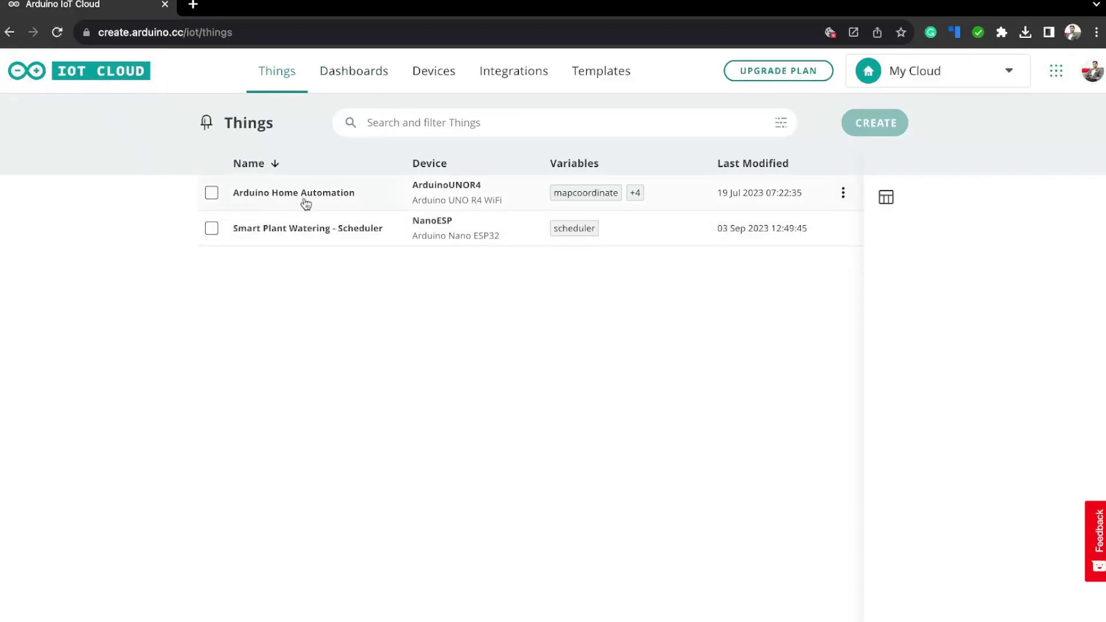
- Open the 'Smart Plant Watering - Scheduler' Thing from the Things list
{"action": "left_click", "coordinate": [297, 230]}
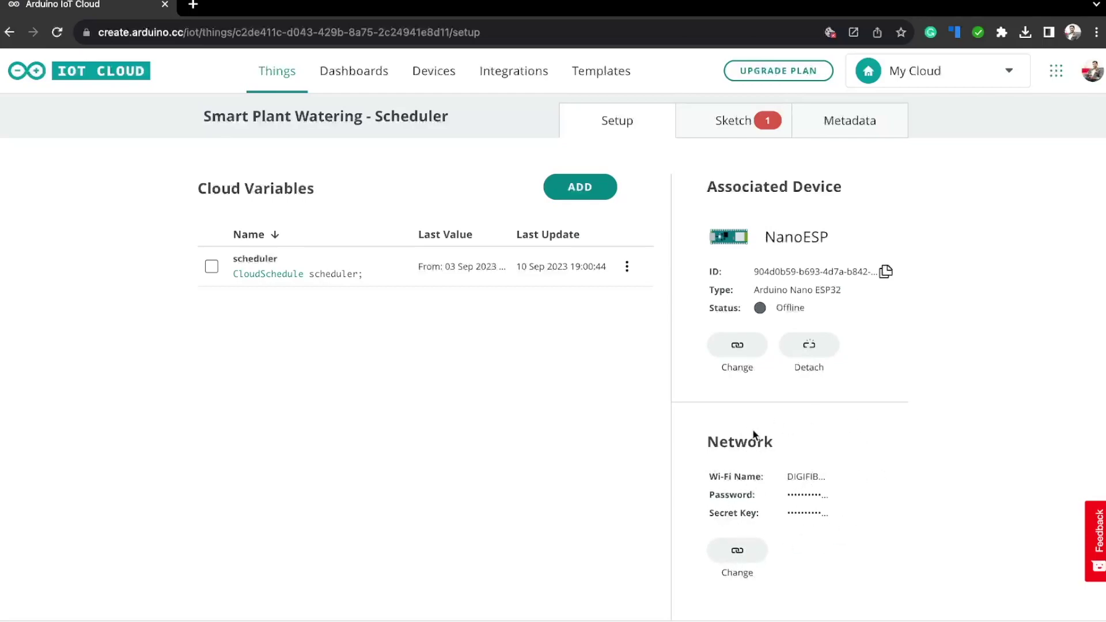
- Check the Plant Watering Scheduler job: starts 03/09/2023 14:47, runs 4 seconds, repeats every minute
{"action": "left_click", "coordinate": [354, 73]}
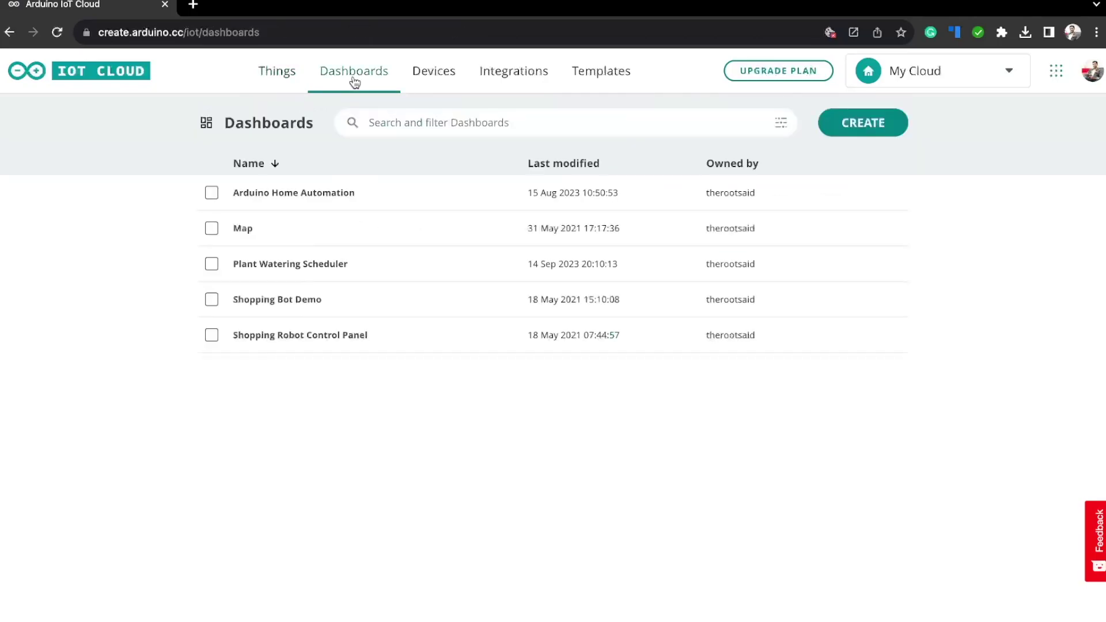
{"action": "left_click", "coordinate": [311, 265]}
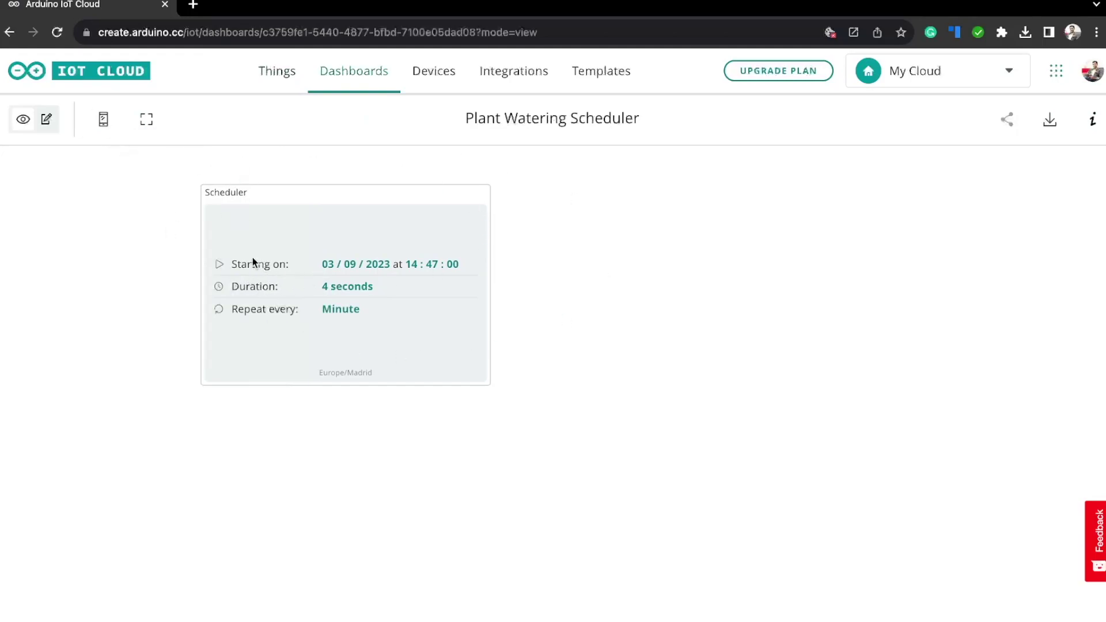
{"action": "left_click", "coordinate": [47, 121]}
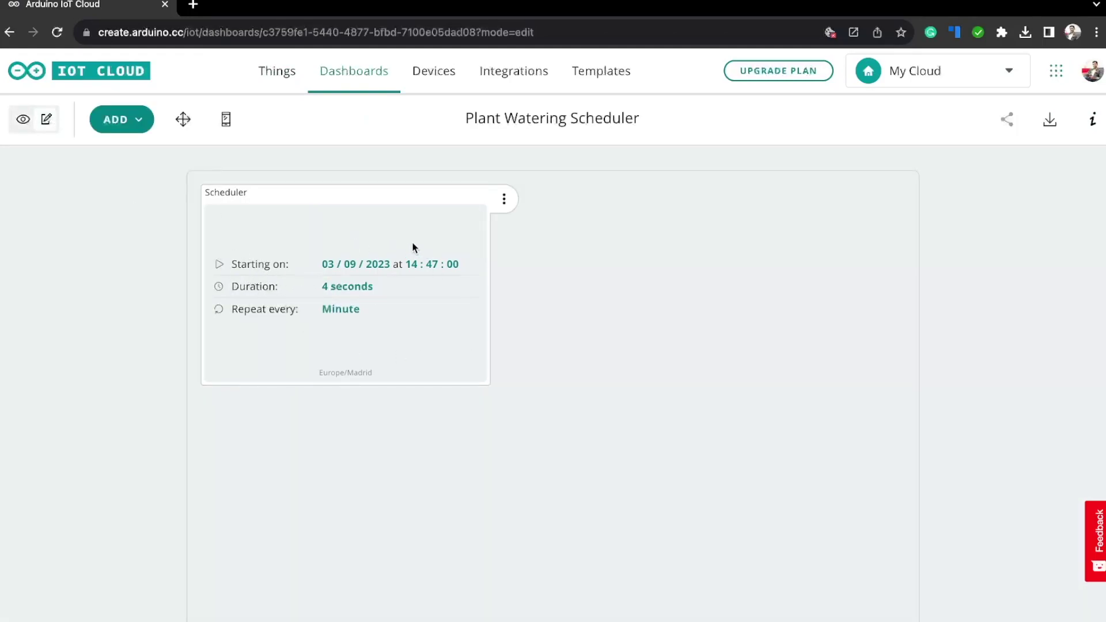
{"action": "left_click", "coordinate": [411, 274]}
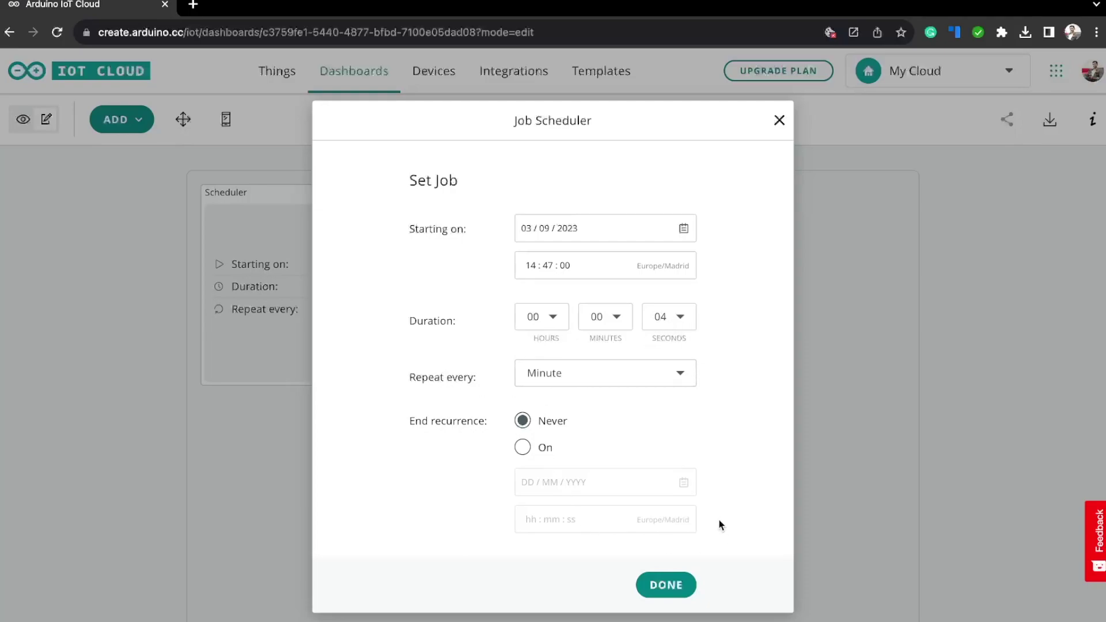
{"action": "left_click", "coordinate": [679, 579]}
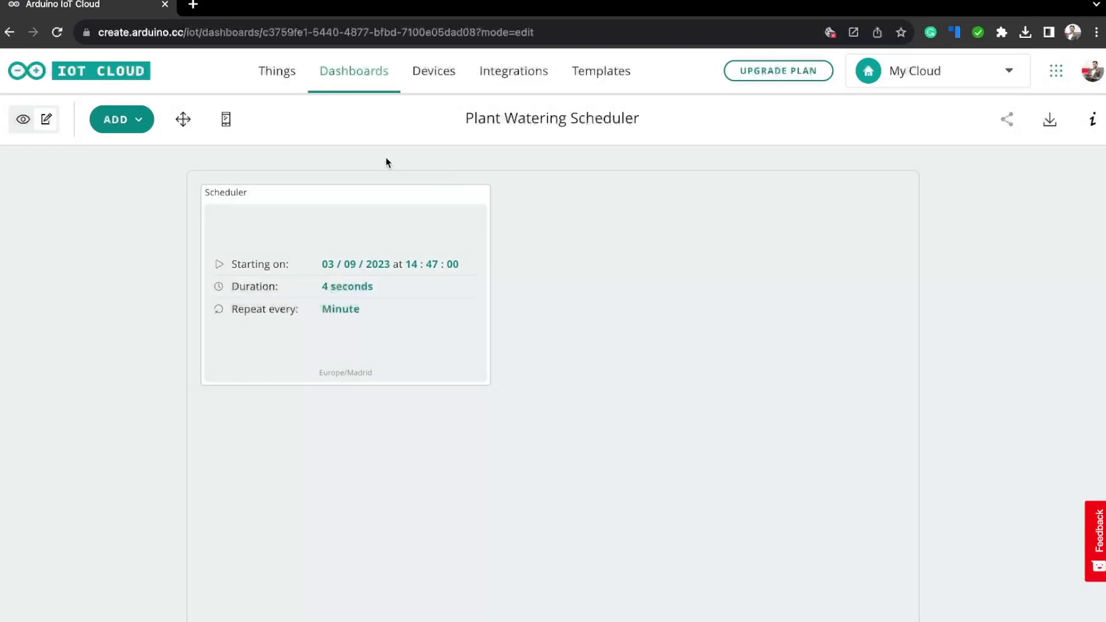
- Open the Scheduler Thing's sketch and highlight the CloudSchedule variable declaration on line 9
{"action": "left_click", "coordinate": [278, 70]}
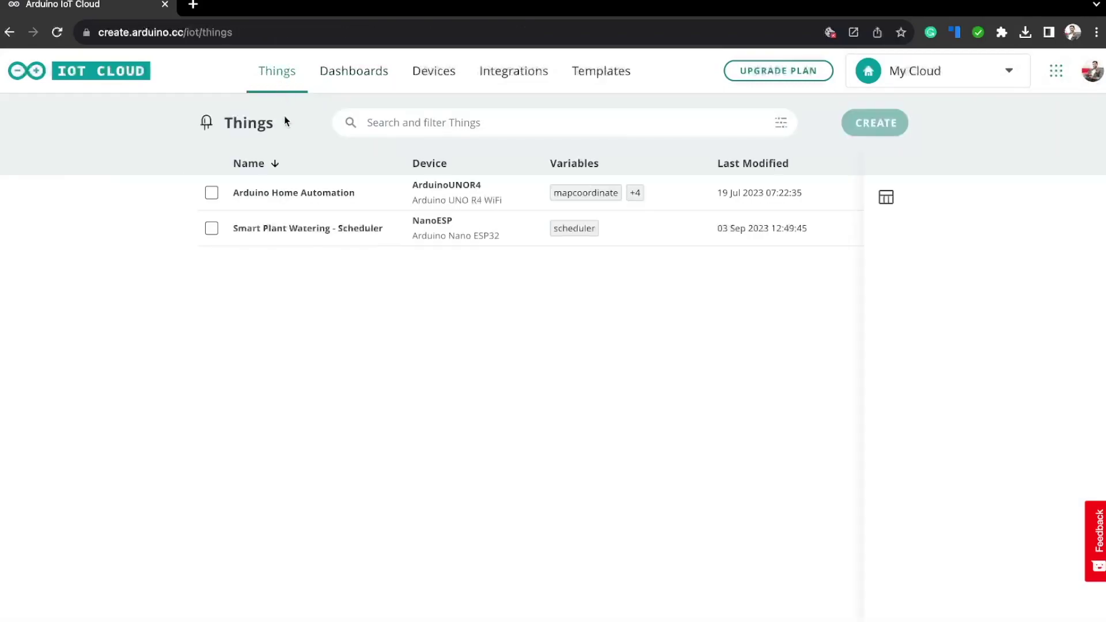
{"action": "left_click", "coordinate": [291, 229]}
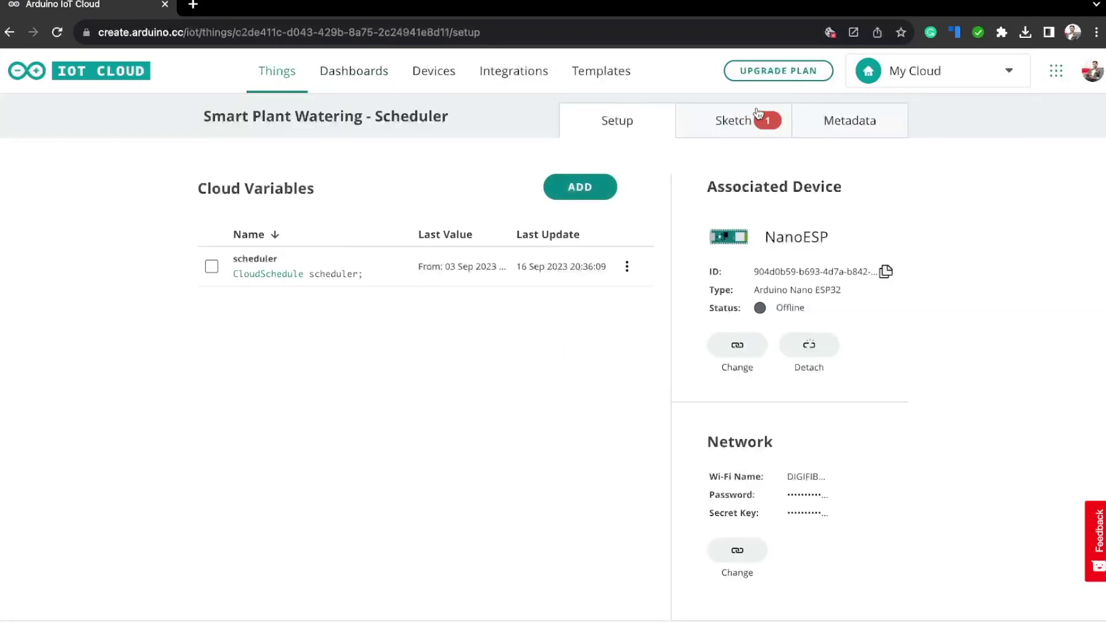
{"action": "left_click", "coordinate": [759, 115]}
{"action": "scroll", "coordinate": [420, 329], "scroll_direction": "down", "scroll_amount": 2}
{"action": "scroll", "coordinate": [419, 331], "scroll_direction": "up", "scroll_amount": 2}
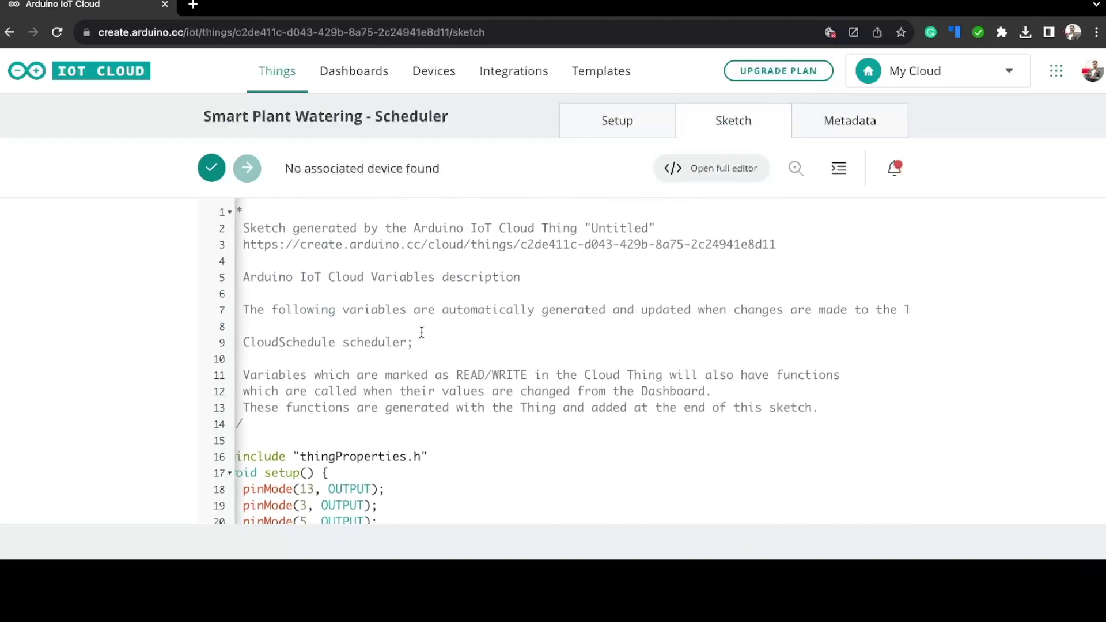
{"action": "left_click_drag", "start_coordinate": [272, 343], "coordinate": [418, 348]}
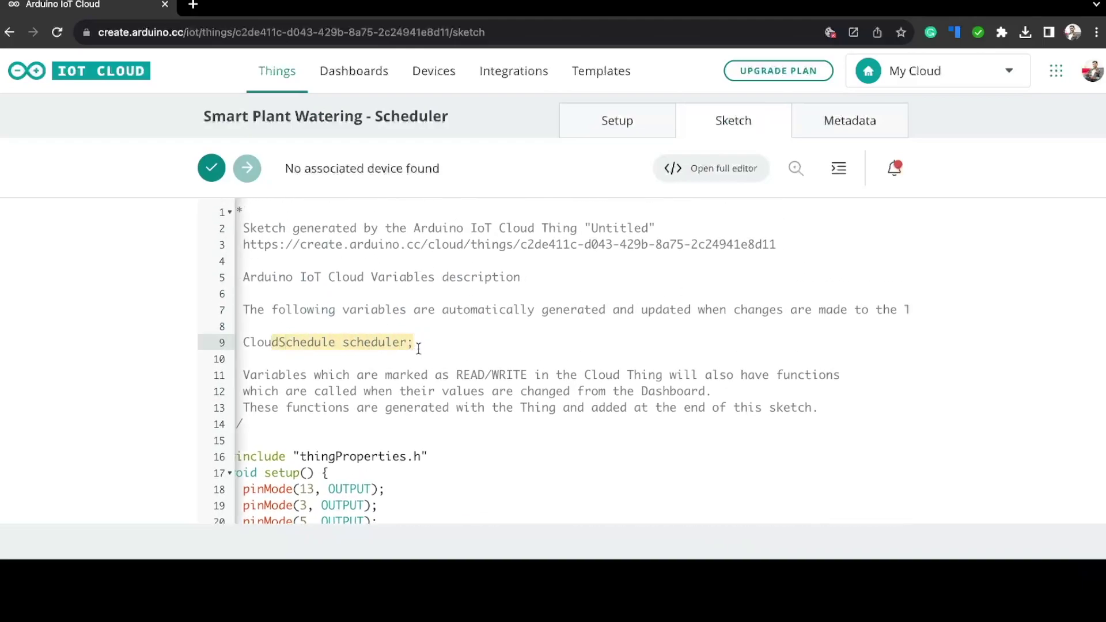
{"action": "scroll", "coordinate": [419, 348], "scroll_direction": "right", "scroll_amount": 2}
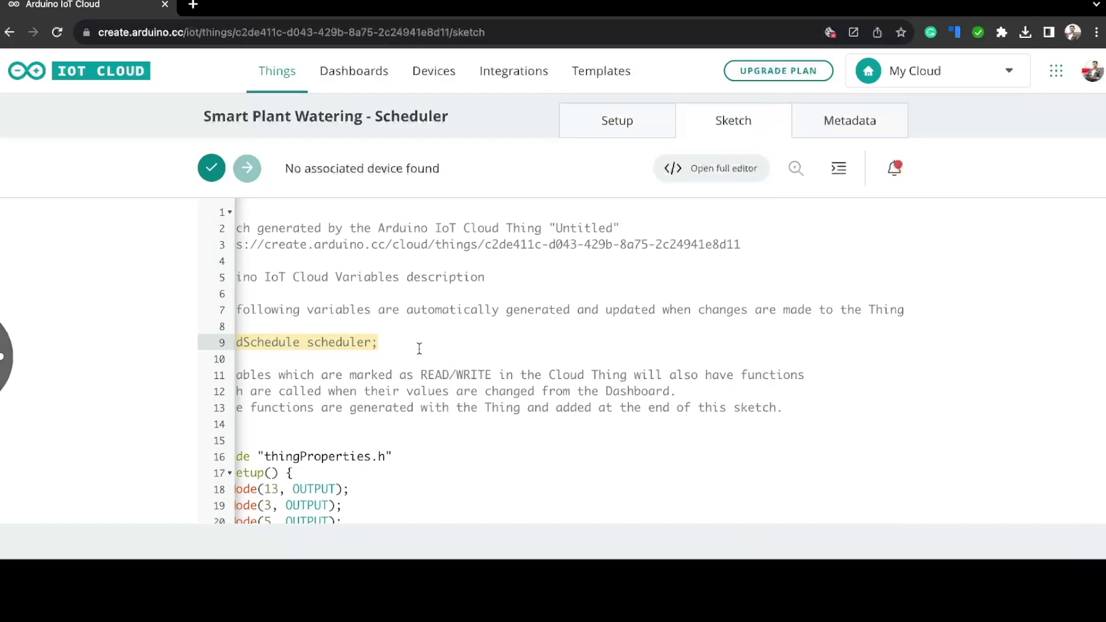
{"action": "left_click_drag", "start_coordinate": [314, 343], "coordinate": [214, 335]}
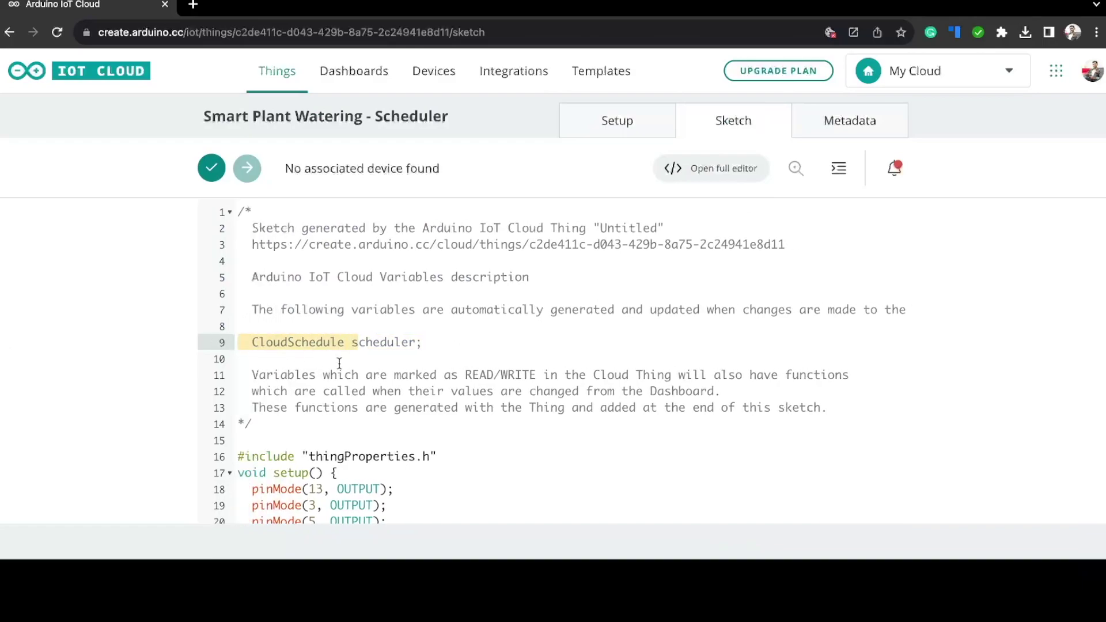
- Highlight the setup() pinMode lines 18–20 that set pins 13, 3 and 5 as outputs
{"action": "scroll", "coordinate": [340, 364], "scroll_direction": "down", "scroll_amount": 4}
{"action": "scroll", "coordinate": [329, 306], "scroll_direction": "down", "scroll_amount": 1}
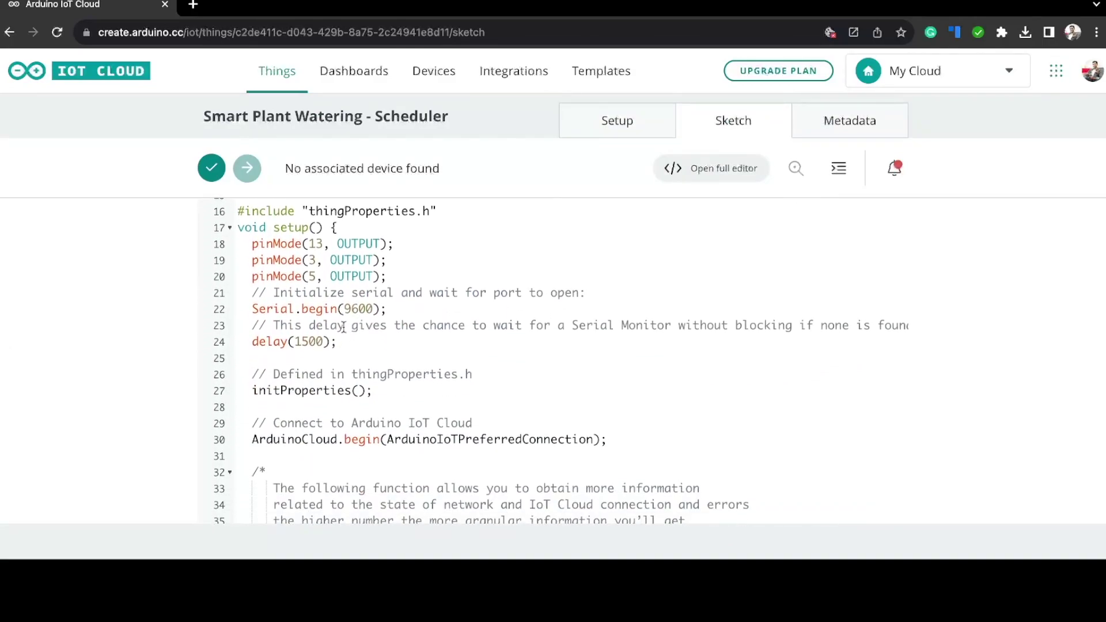
{"action": "left_click_drag", "start_coordinate": [254, 244], "coordinate": [394, 279]}
{"action": "left_click", "coordinate": [390, 284]}
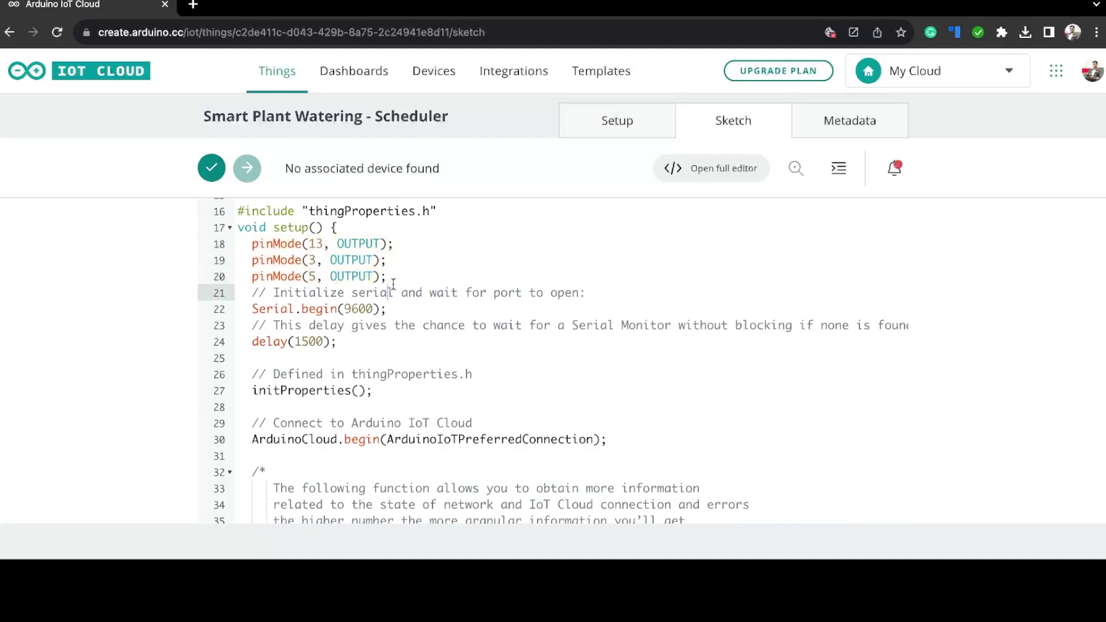
{"action": "mouse_move", "coordinate": [387, 278]}
{"action": "left_mouse_down"}
{"action": "mouse_move", "coordinate": [331, 245]}
{"action": "mouse_move", "coordinate": [246, 246]}
{"action": "mouse_move", "coordinate": [380, 278]}
{"action": "left_mouse_up"}
{"action": "left_click", "coordinate": [305, 262]}
{"action": "left_click", "coordinate": [367, 276]}
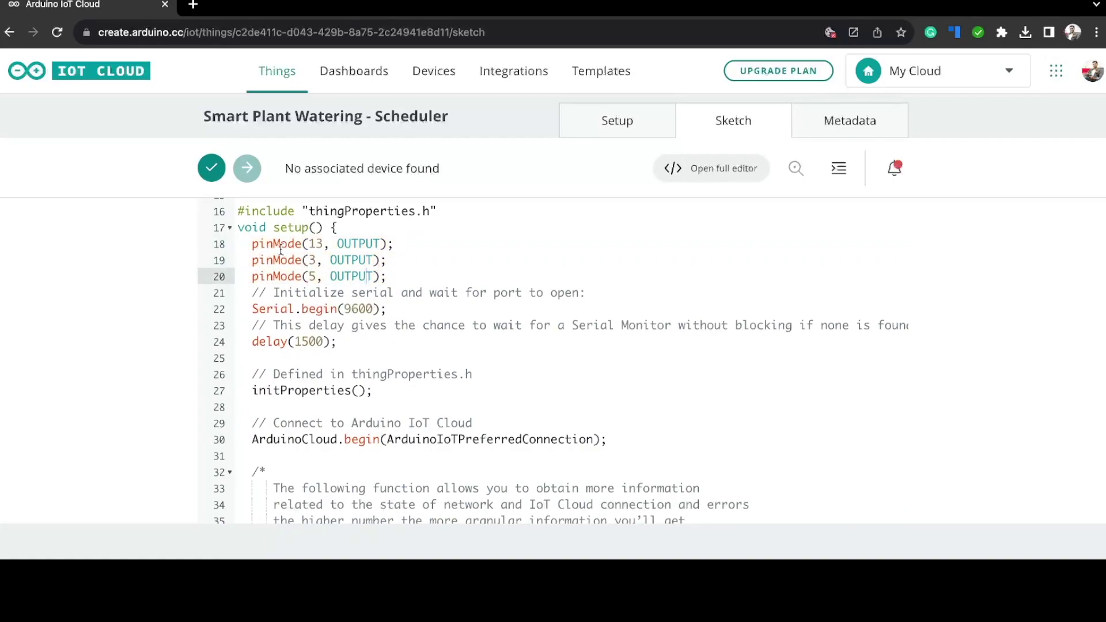
{"action": "left_click_drag", "start_coordinate": [280, 249], "coordinate": [339, 246]}
{"action": "left_click", "coordinate": [324, 244]}
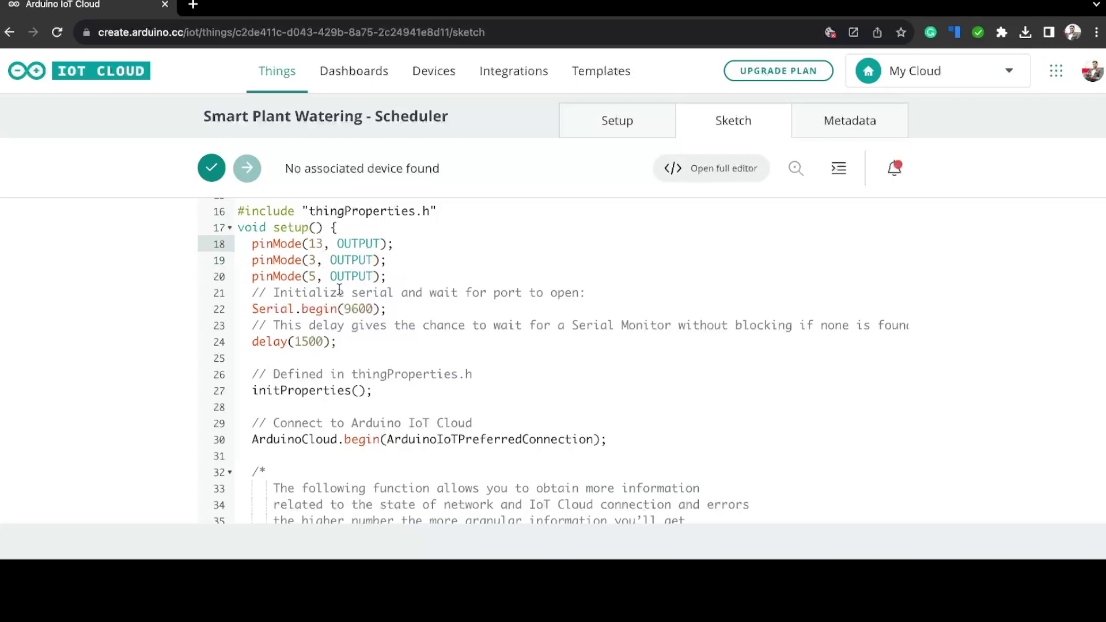
- Highlight the cloud connection code on lines 27–30
{"action": "scroll", "coordinate": [343, 300], "scroll_direction": "down", "scroll_amount": 2}
{"action": "scroll", "coordinate": [343, 300], "scroll_direction": "up", "scroll_amount": 1}
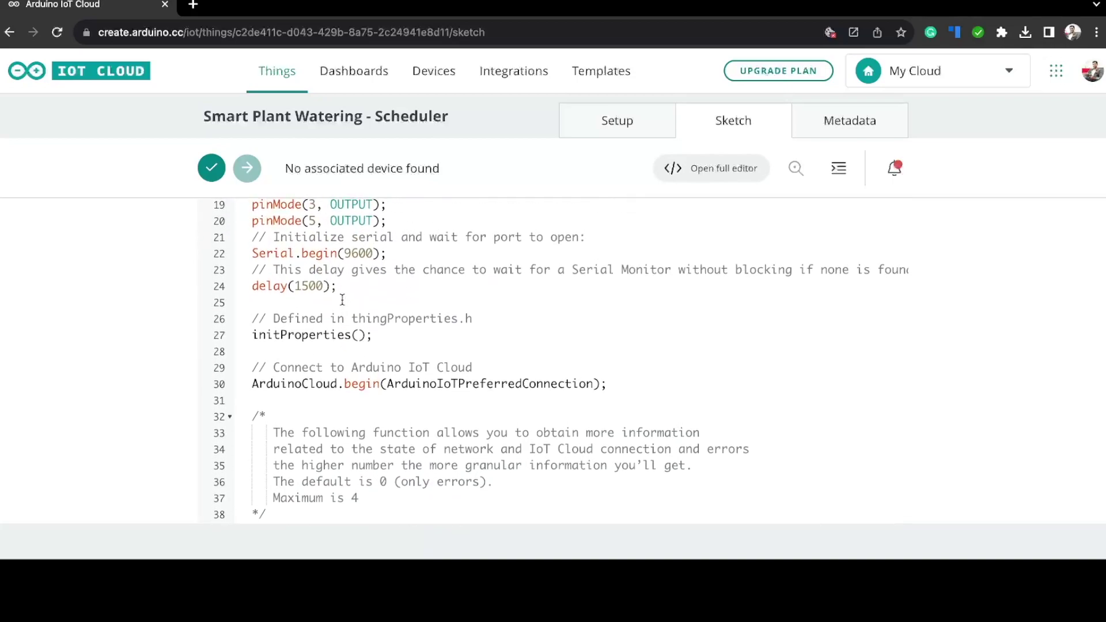
{"action": "scroll", "coordinate": [326, 381], "scroll_direction": "down", "scroll_amount": 1}
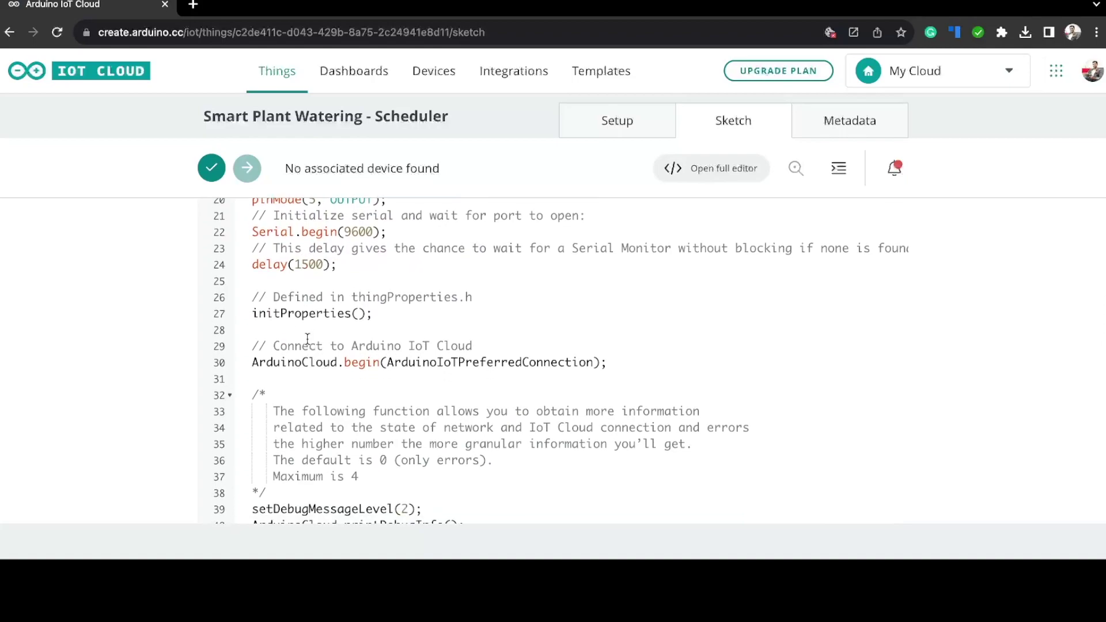
{"action": "left_click_drag", "start_coordinate": [254, 314], "coordinate": [585, 372]}
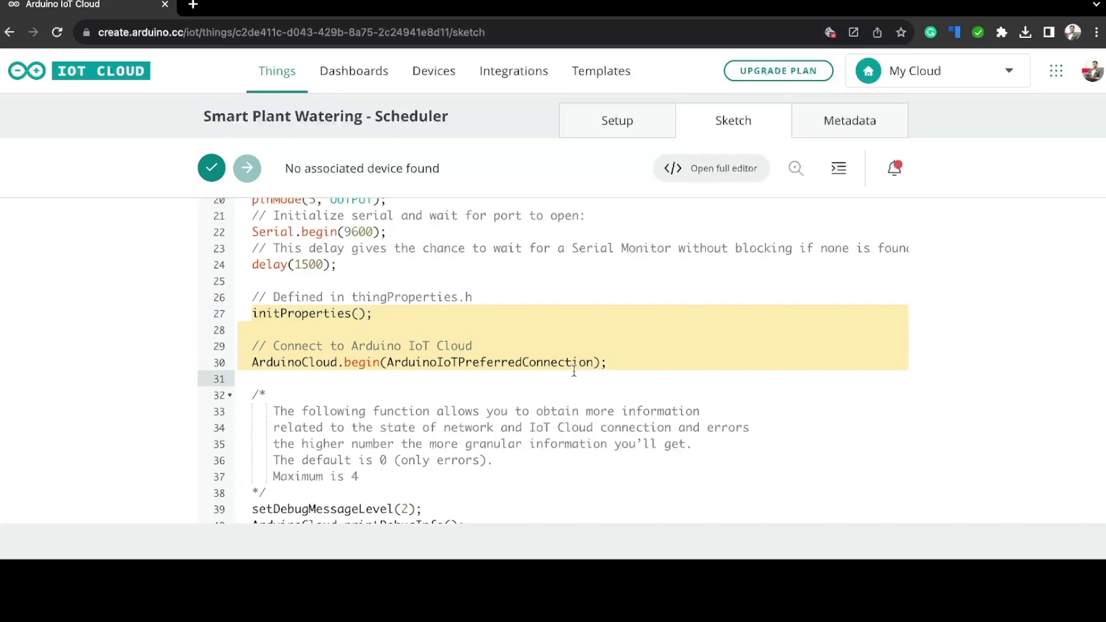
{"action": "scroll", "coordinate": [574, 372], "scroll_direction": "down", "scroll_amount": 2}
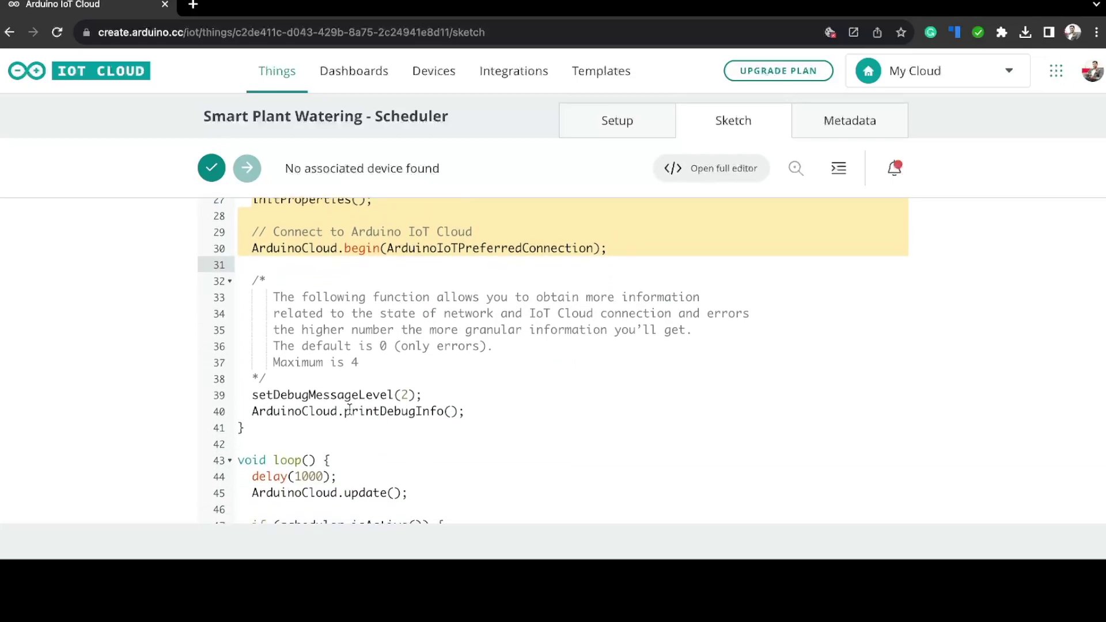
{"action": "left_click", "coordinate": [349, 411]}
{"action": "scroll", "coordinate": [350, 454], "scroll_direction": "down", "scroll_amount": 3}
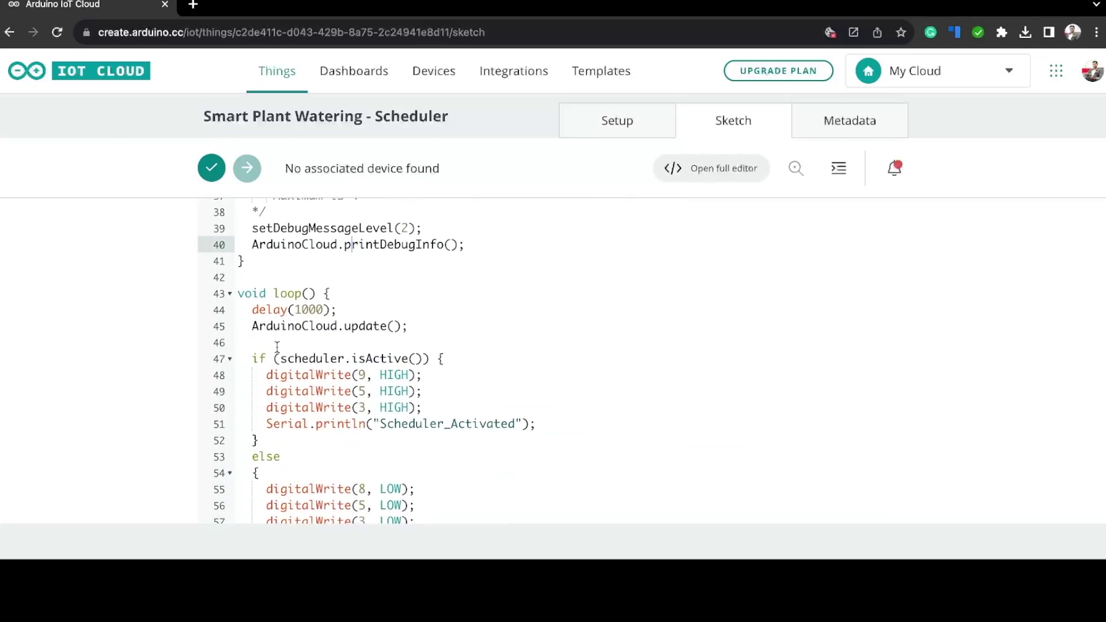
{"action": "left_click_drag", "start_coordinate": [257, 332], "coordinate": [404, 329]}
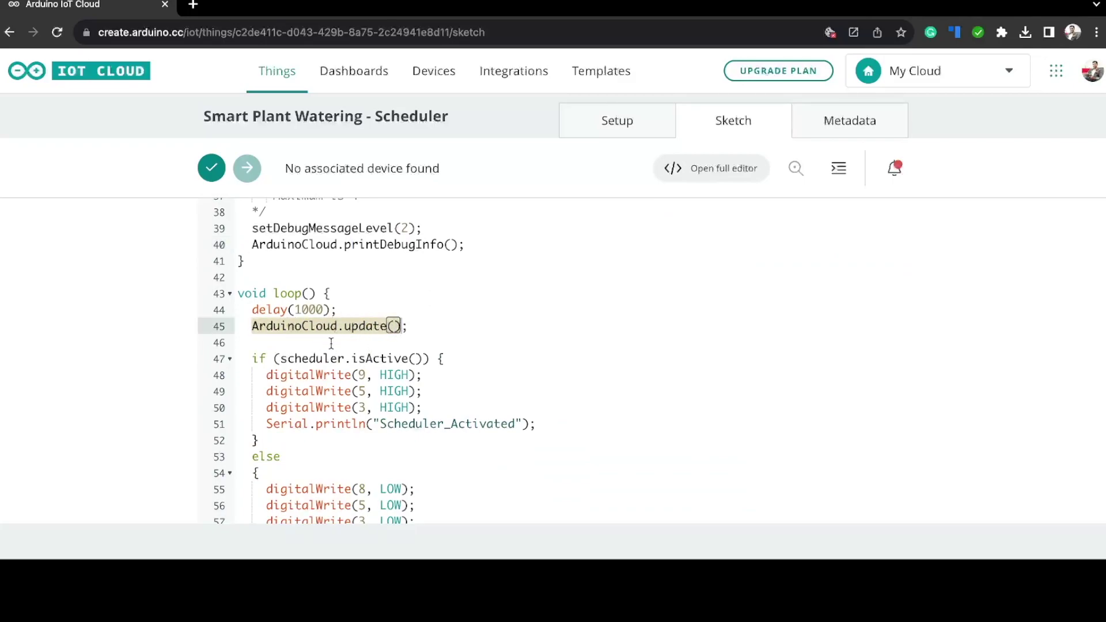
{"action": "scroll", "coordinate": [325, 339], "scroll_direction": "down", "scroll_amount": 2}
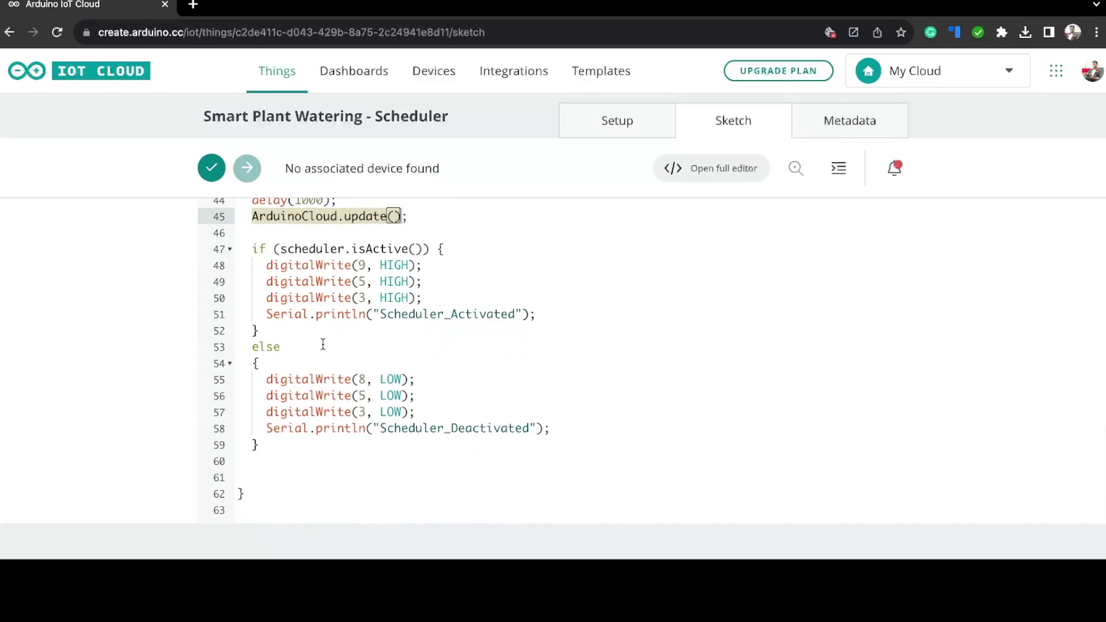
{"action": "left_click_drag", "start_coordinate": [253, 250], "coordinate": [432, 252]}
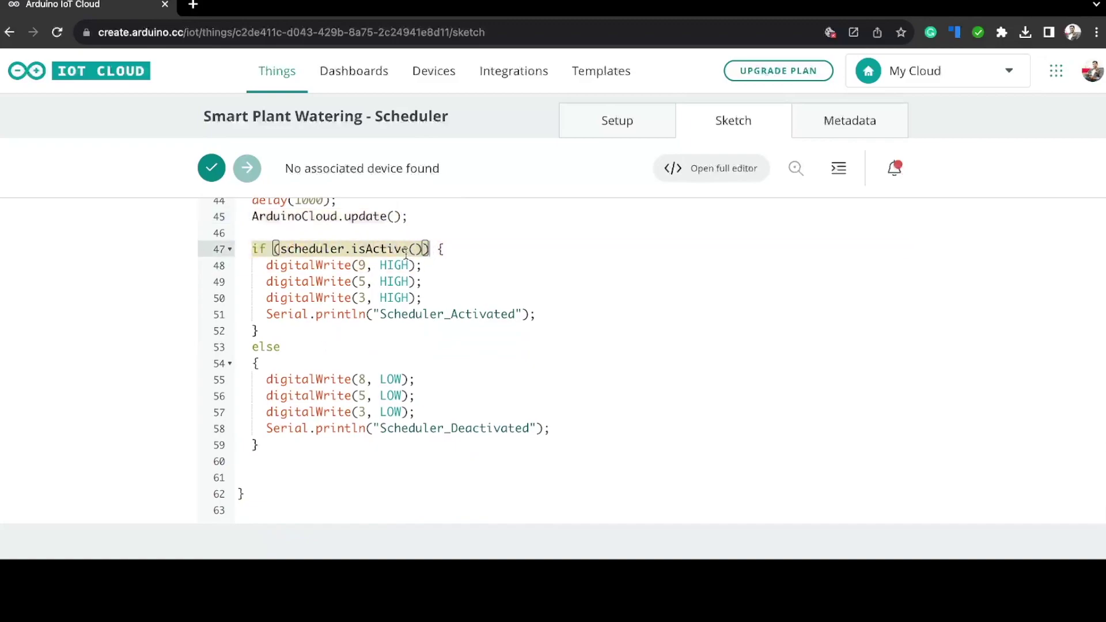
{"action": "left_click", "coordinate": [415, 250]}
{"action": "left_click_drag", "start_coordinate": [279, 249], "coordinate": [419, 250]}
{"action": "left_click", "coordinate": [385, 249]}
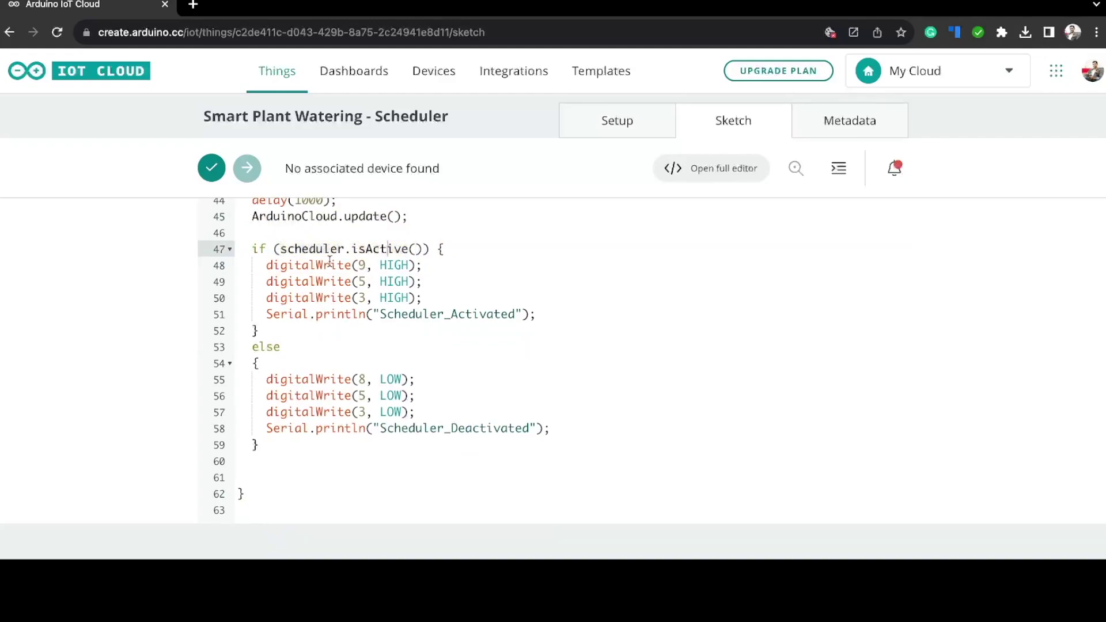
{"action": "left_click_drag", "start_coordinate": [265, 265], "coordinate": [427, 299]}
{"action": "left_click", "coordinate": [412, 298]}
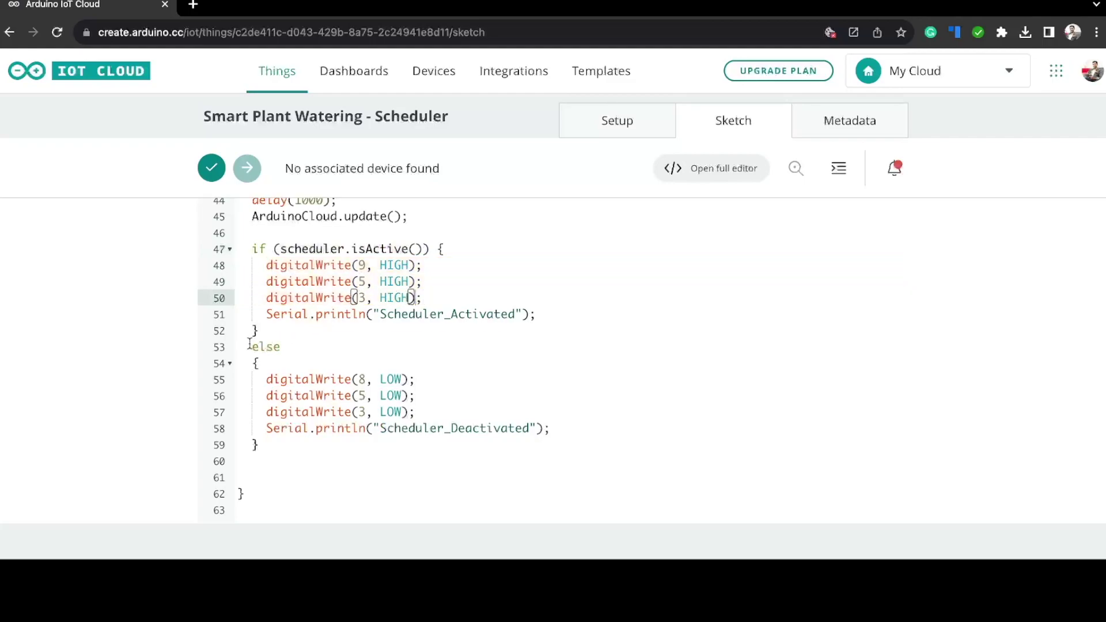
{"action": "left_click_drag", "start_coordinate": [252, 345], "coordinate": [283, 347]}
{"action": "left_click", "coordinate": [275, 346]}
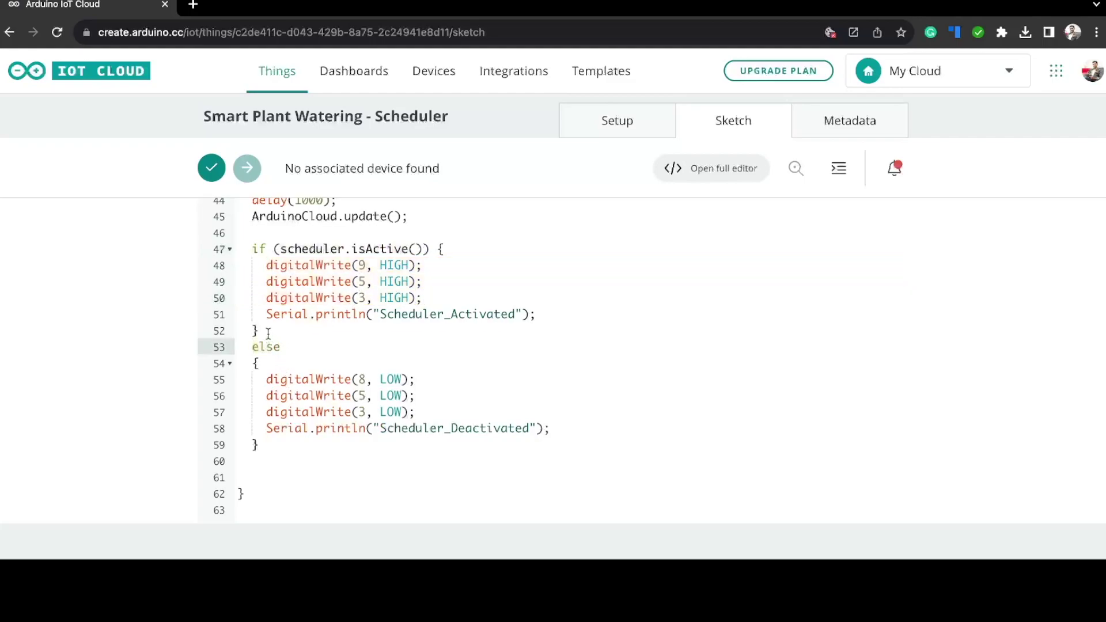
{"action": "left_click_drag", "start_coordinate": [269, 381], "coordinate": [419, 411]}
{"action": "left_click", "coordinate": [403, 412]}
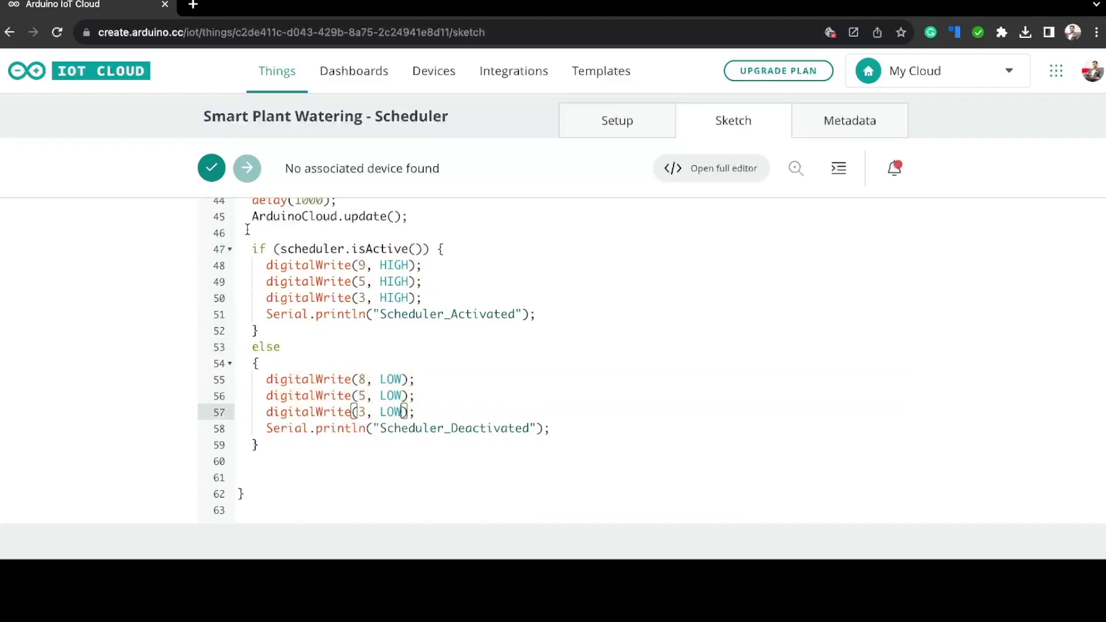
- Verify the Smart_Plant_Watering_-_Scheduler_sep03a sketch to check it compiles
{"action": "left_click", "coordinate": [215, 176]}
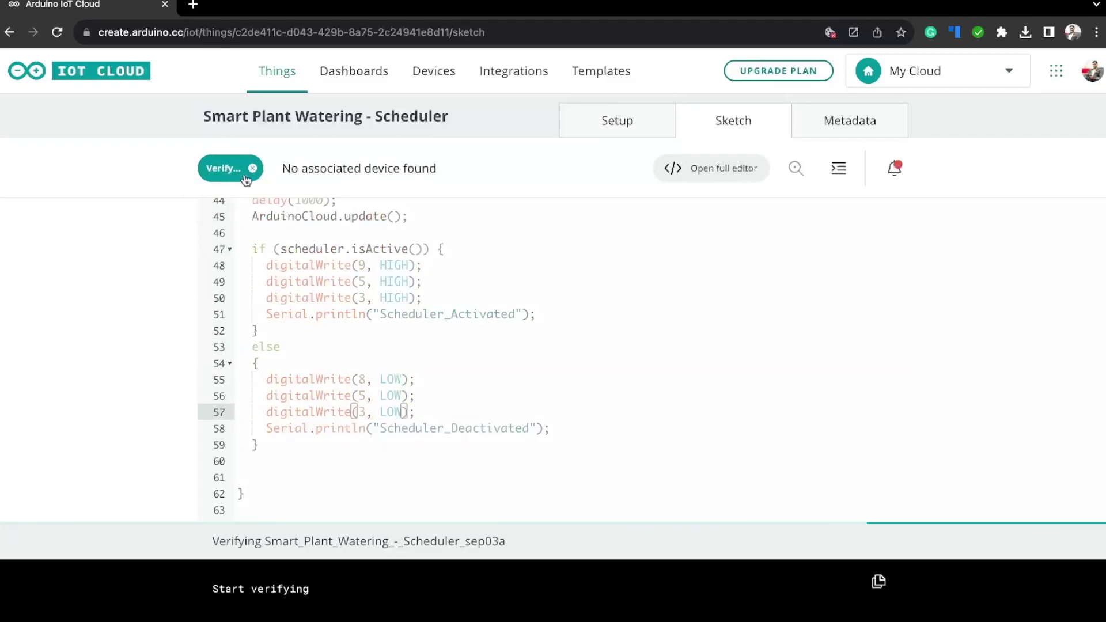